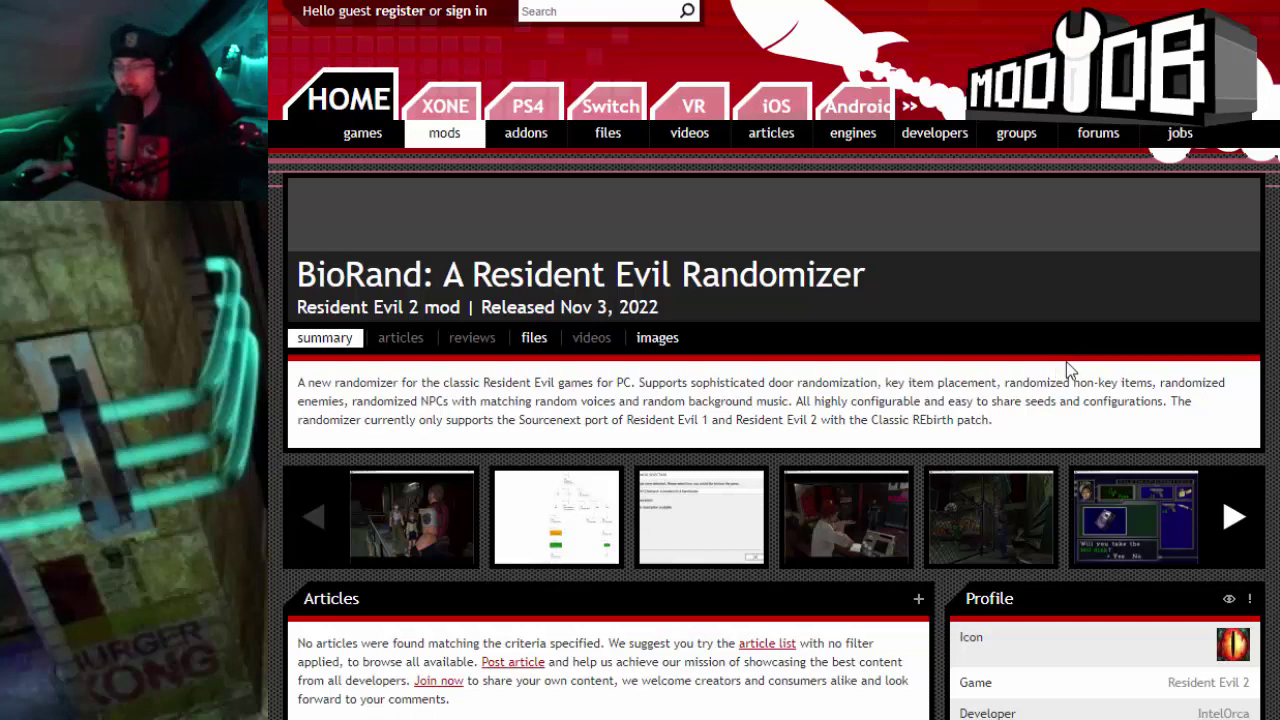
Step: Examine the BioRand mod page on ModDB, including its description, release files and comments
{"action": "scroll", "coordinate": [1056, 362], "scroll_direction": "down", "scroll_amount": 2}
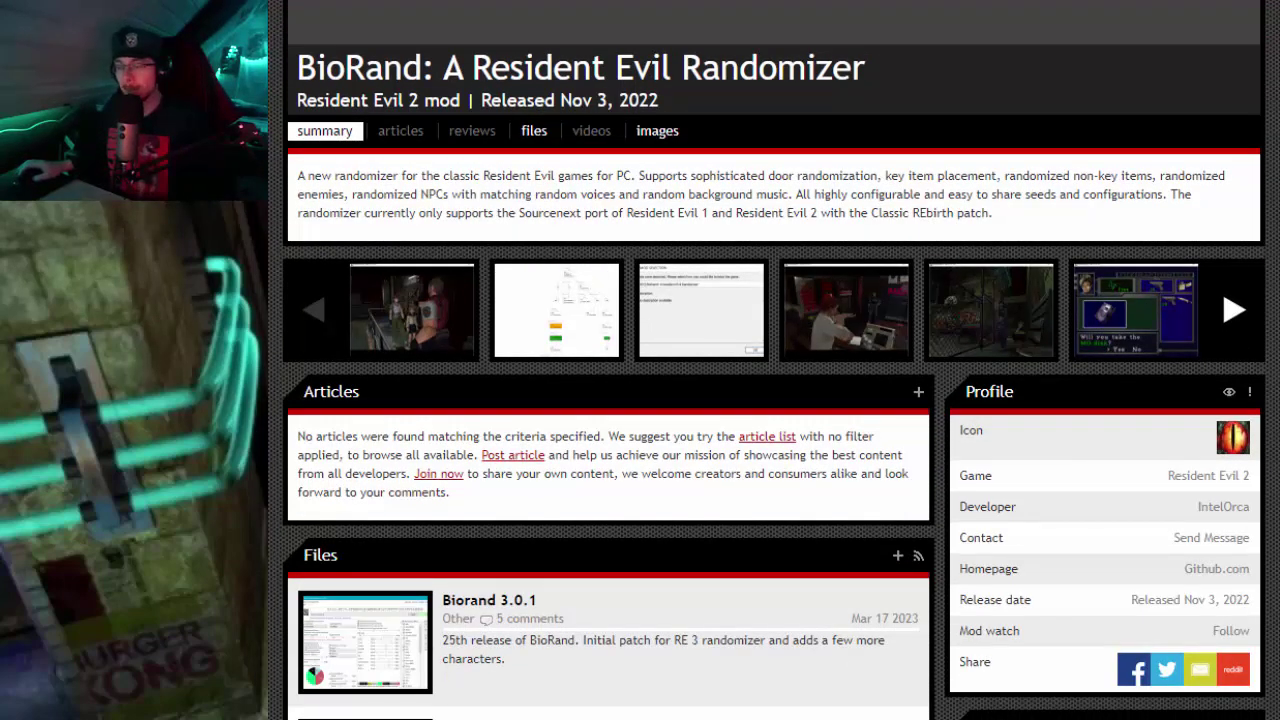
{"action": "scroll", "coordinate": [1062, 345], "scroll_direction": "up", "scroll_amount": 2}
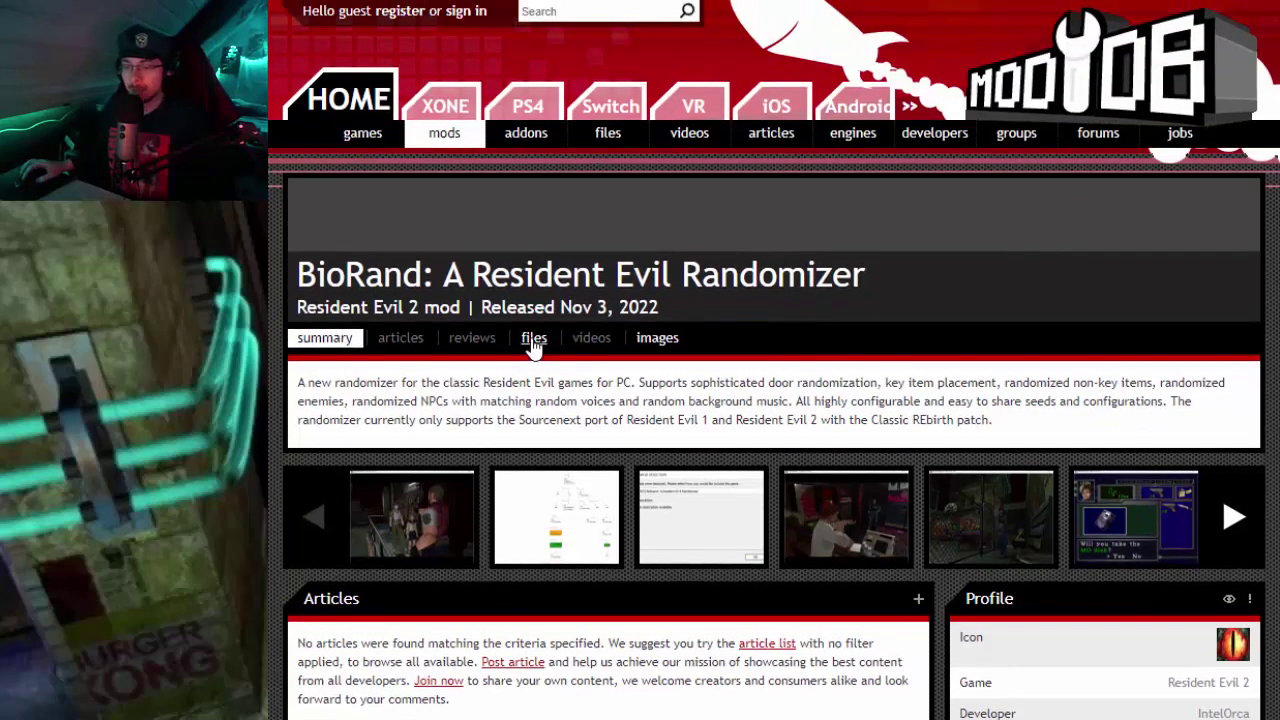
{"action": "scroll", "coordinate": [1175, 372], "scroll_direction": "down", "scroll_amount": 11}
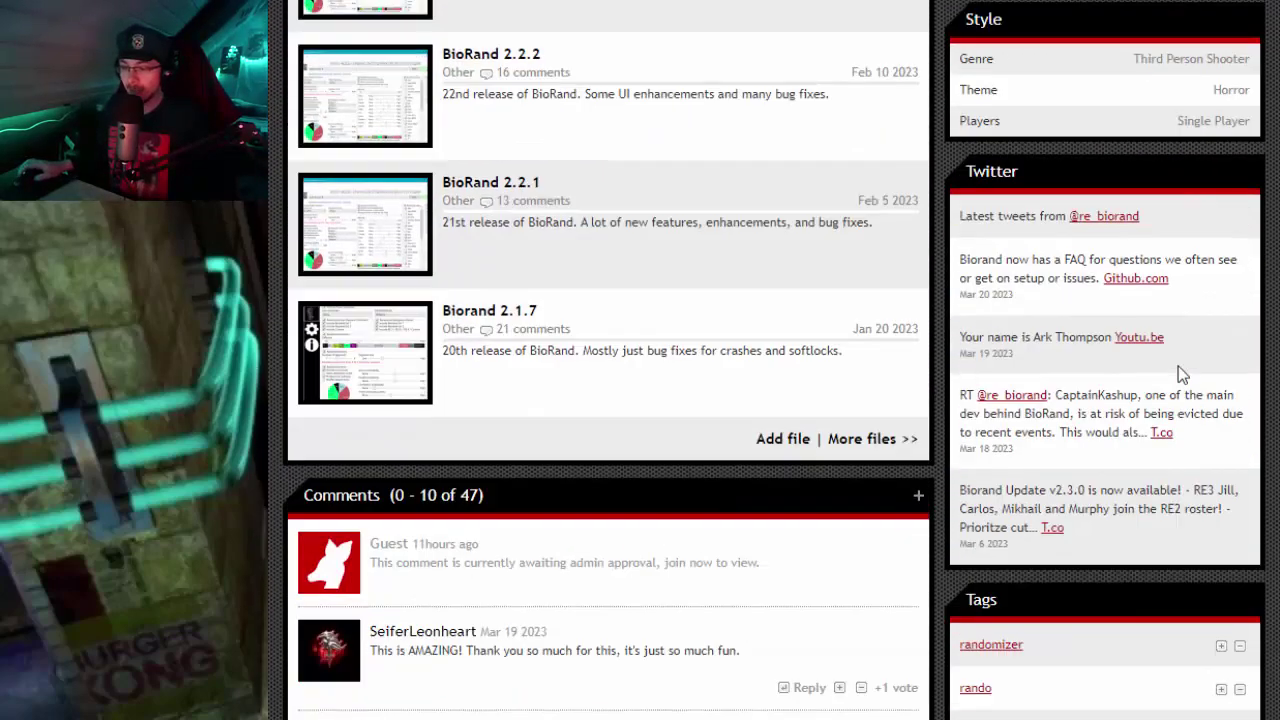
{"action": "scroll", "coordinate": [1178, 366], "scroll_direction": "up", "scroll_amount": 5}
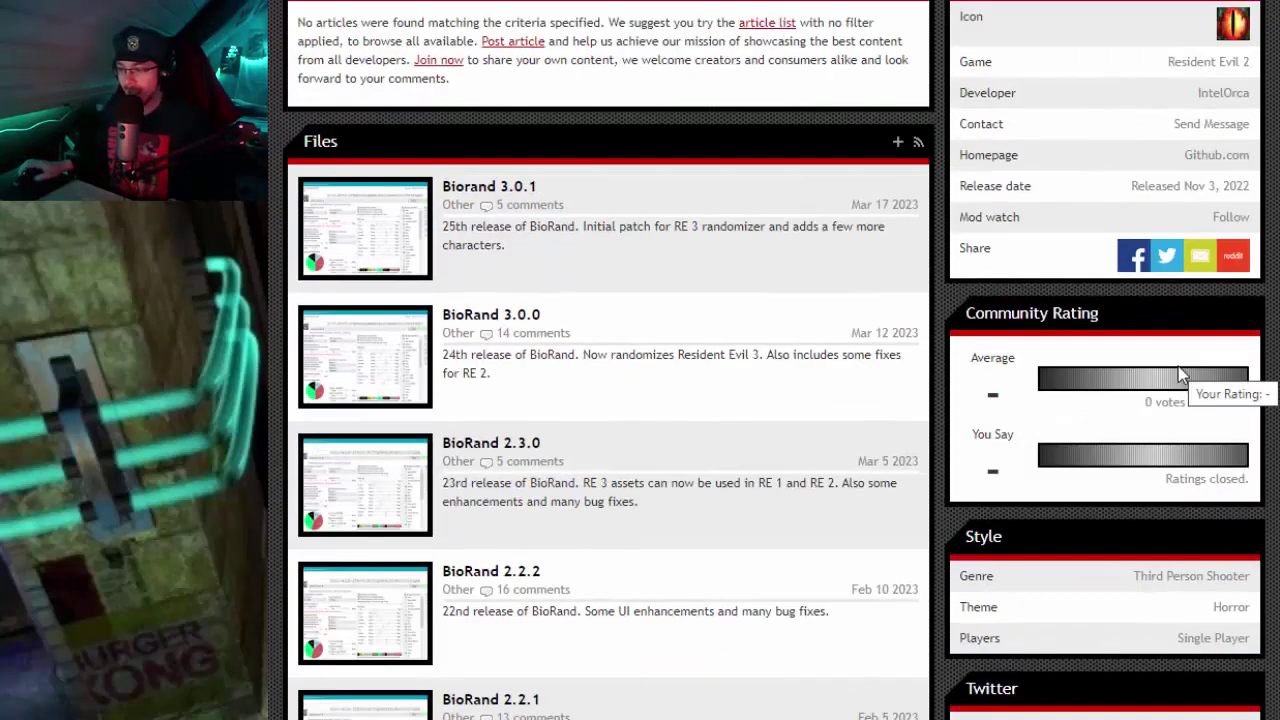
{"action": "scroll", "coordinate": [571, 258], "scroll_direction": "up", "scroll_amount": 5}
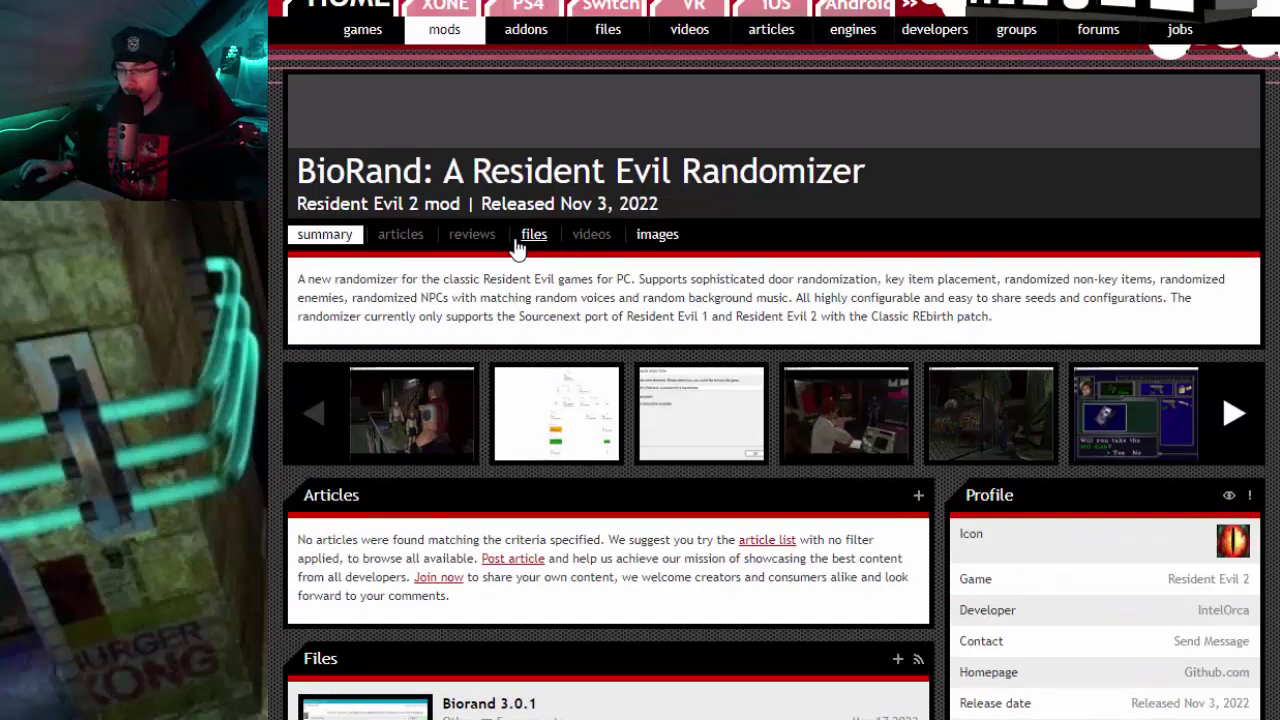
{"action": "scroll", "coordinate": [692, 440], "scroll_direction": "down", "scroll_amount": 4}
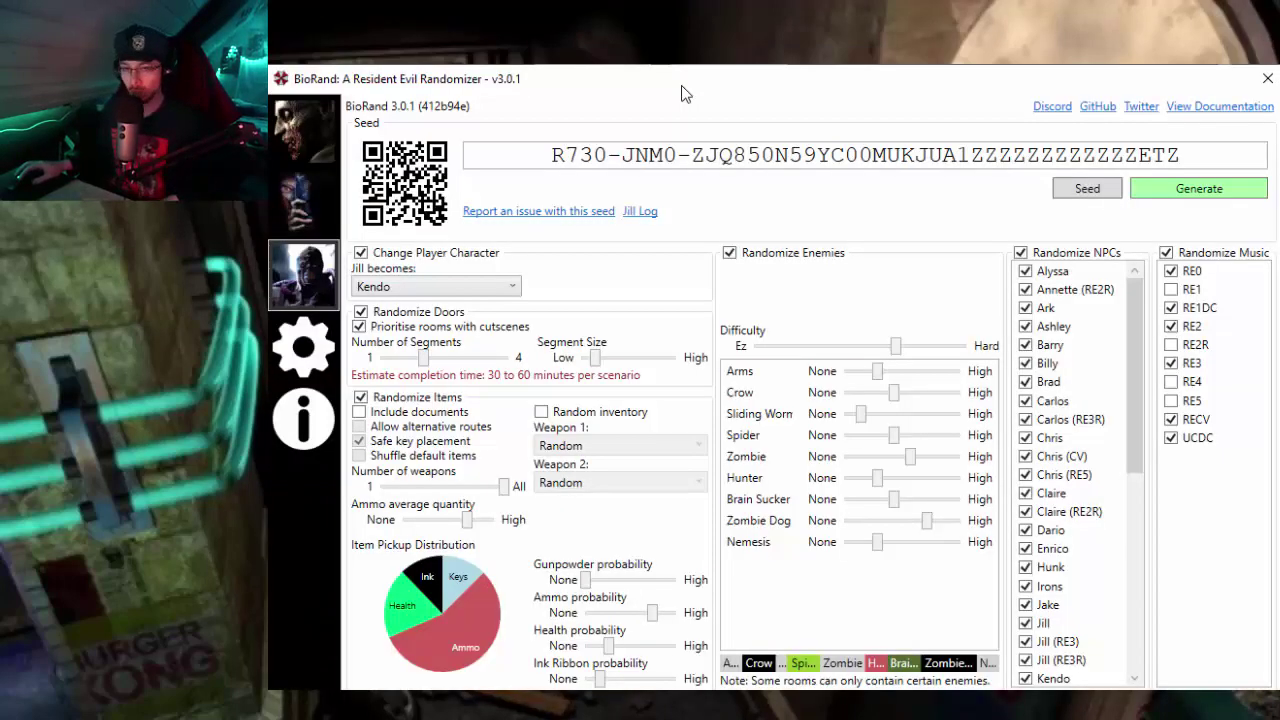
Step: In BioRand, look through the randomizer settings for Resident Evil 1, 2 and 3, ending on Resident Evil 3
{"action": "left_click", "coordinate": [306, 140]}
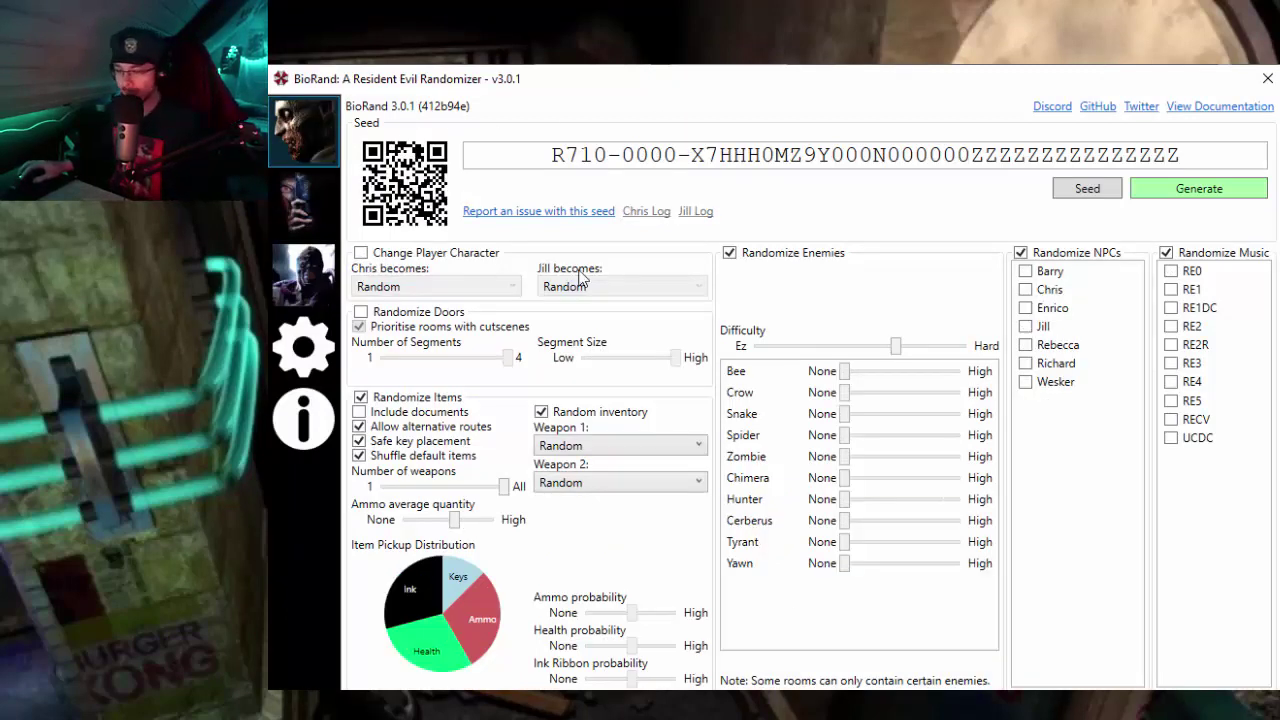
{"action": "left_click", "coordinate": [293, 210]}
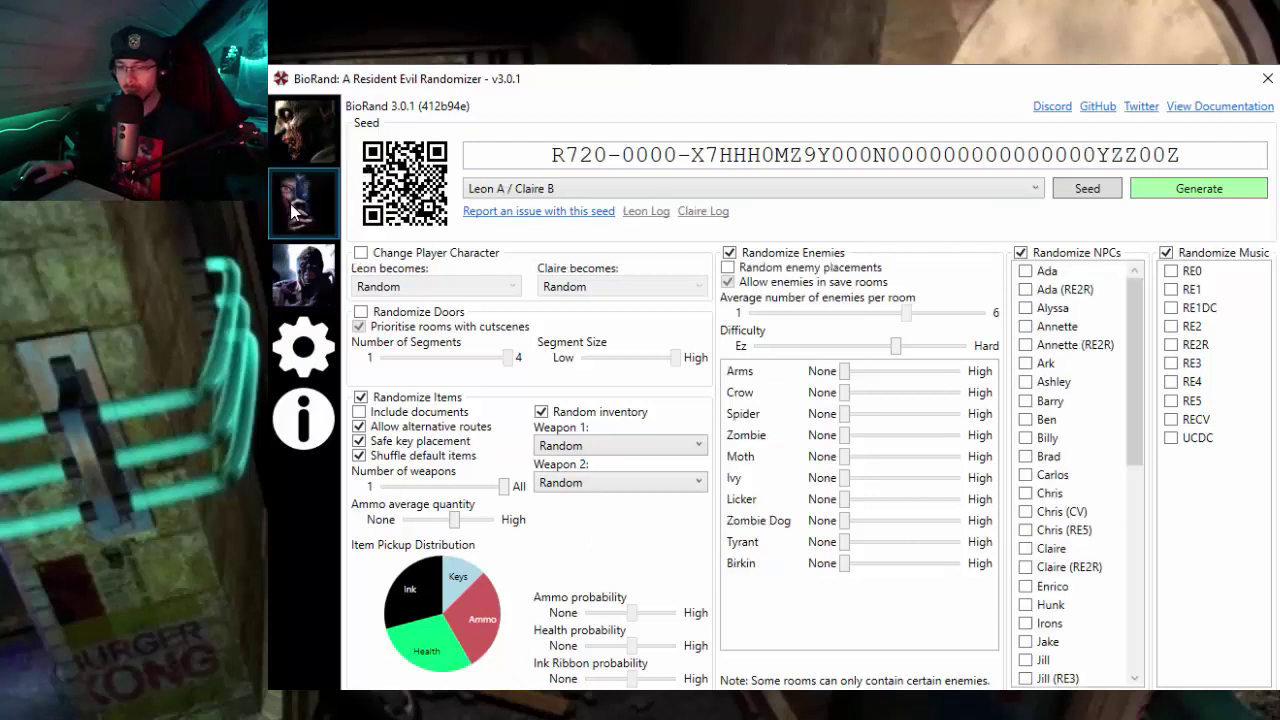
{"action": "left_click", "coordinate": [307, 279]}
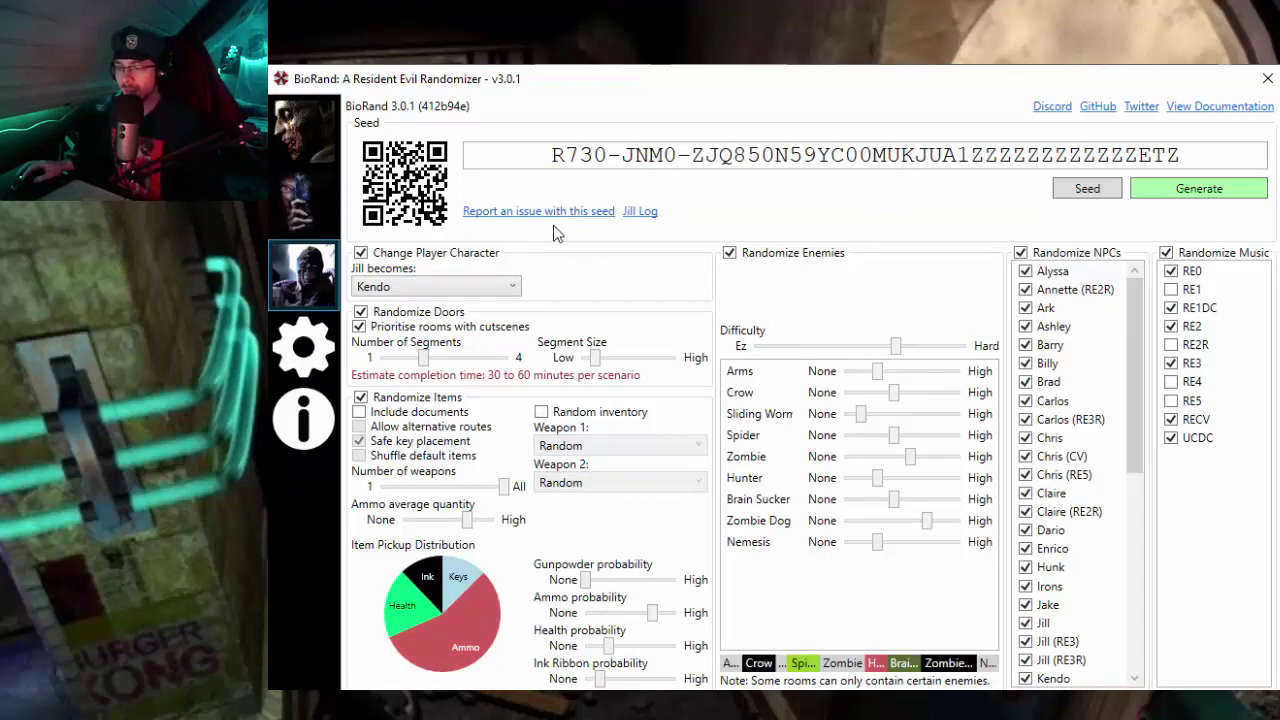
{"action": "left_click_drag", "start_coordinate": [557, 91], "coordinate": [557, 109]}
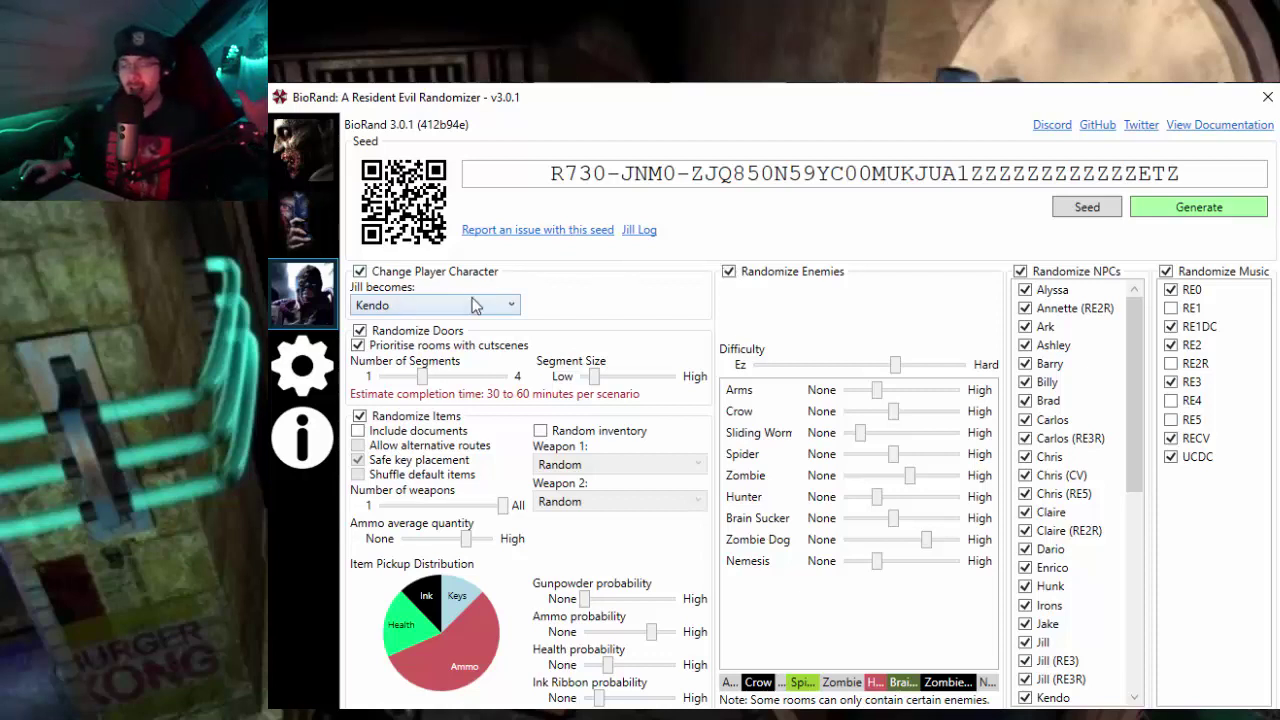
Step: Examine the Change Player Character option and the list of characters that can replace Jill
{"action": "left_click", "coordinate": [427, 274]}
{"action": "left_click", "coordinate": [427, 274]}
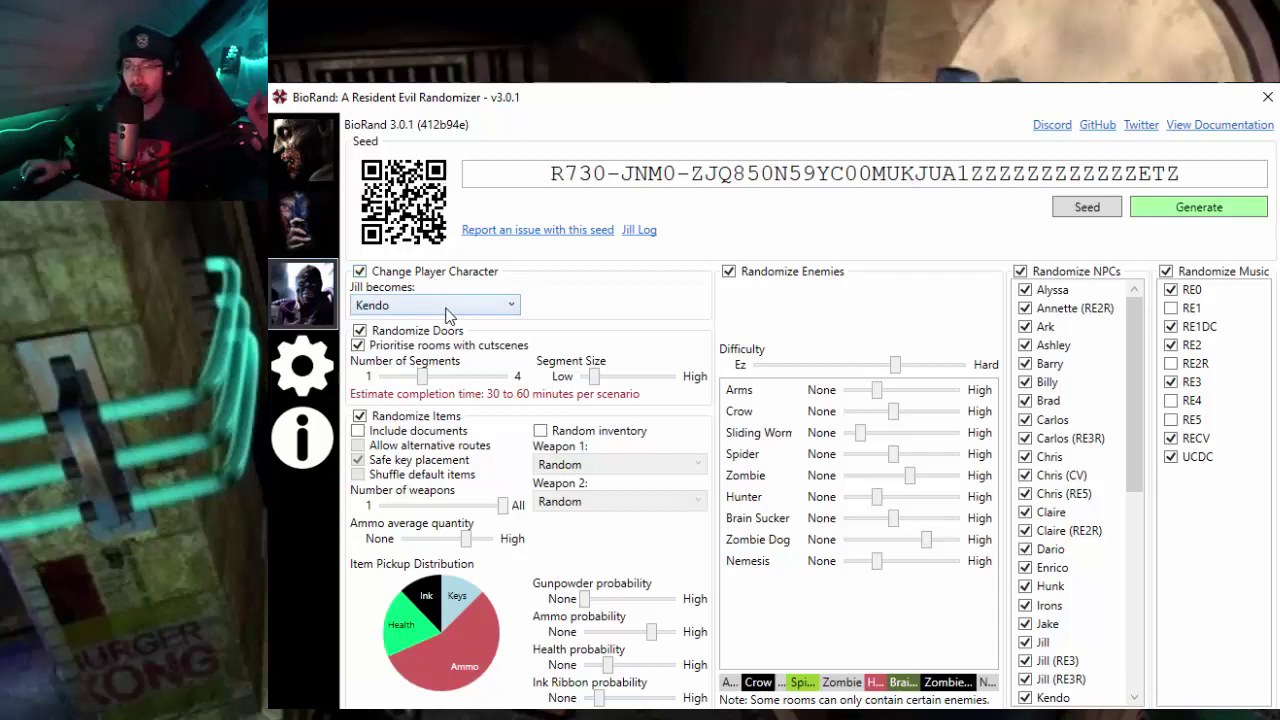
{"action": "left_click", "coordinate": [447, 314]}
{"action": "mouse_move", "coordinate": [513, 406]}
{"action": "left_mouse_down"}
{"action": "mouse_move", "coordinate": [525, 338]}
{"action": "mouse_move", "coordinate": [517, 420]}
{"action": "left_mouse_up"}
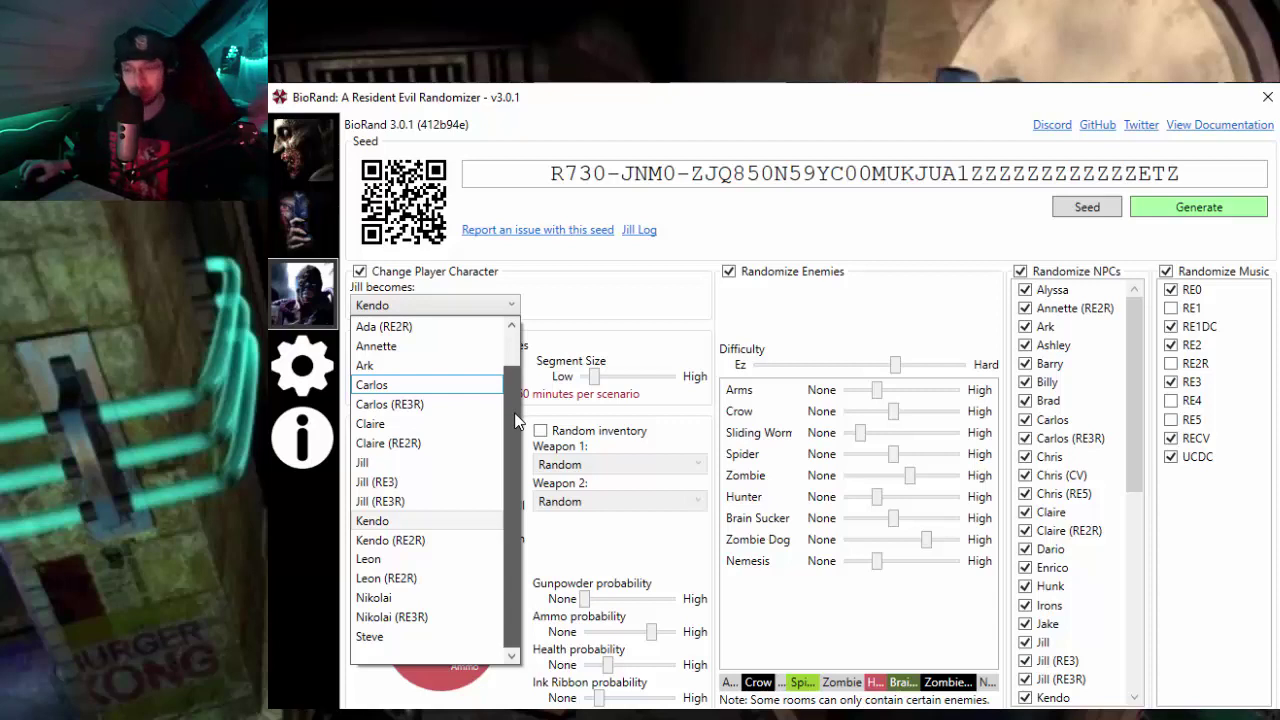
{"action": "left_click_drag", "start_coordinate": [514, 430], "coordinate": [514, 430]}
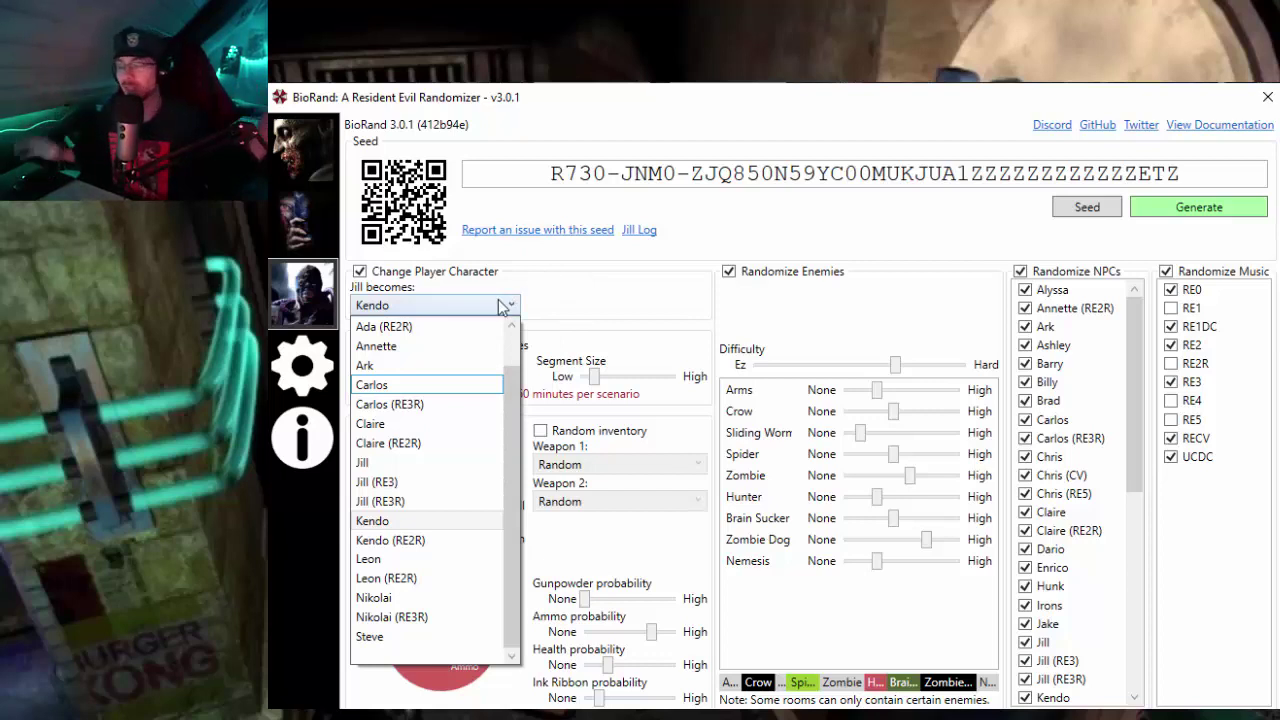
{"action": "left_click", "coordinate": [503, 307]}
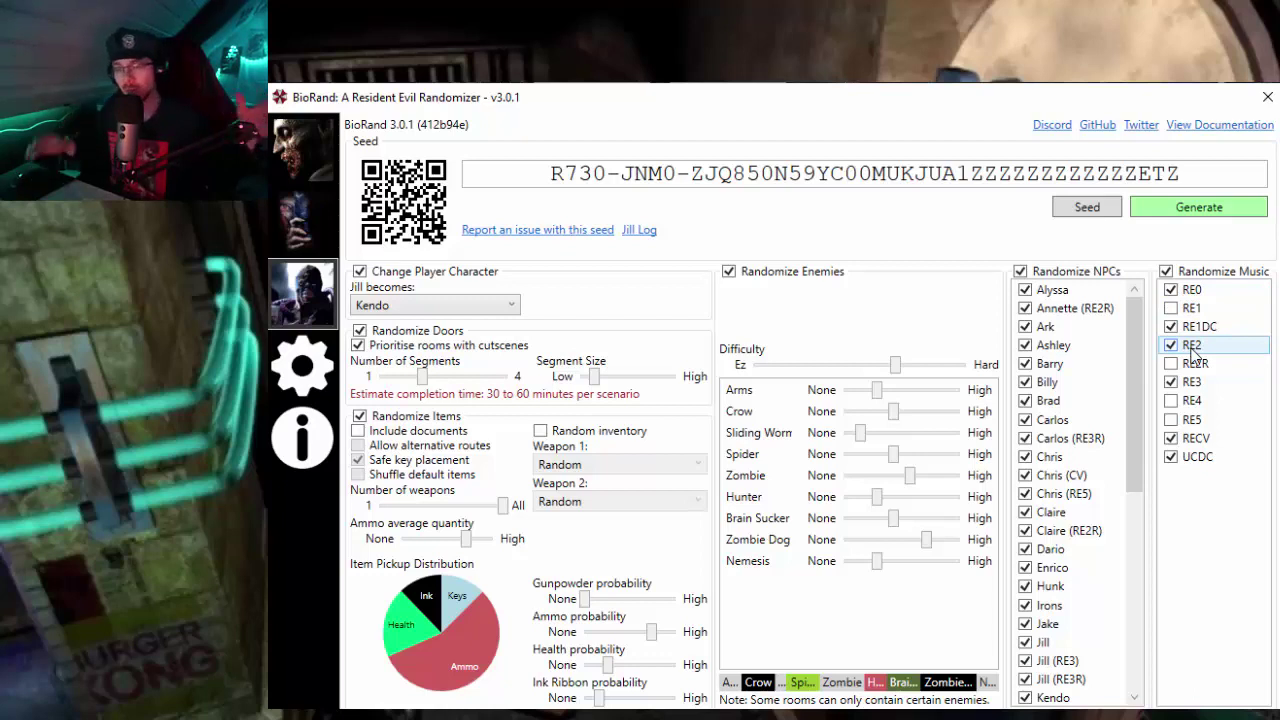
Step: View the Resident Evil 2 settings, and return to the Resident Evil 3 settings to examine the NPC list
{"action": "left_click", "coordinate": [303, 235]}
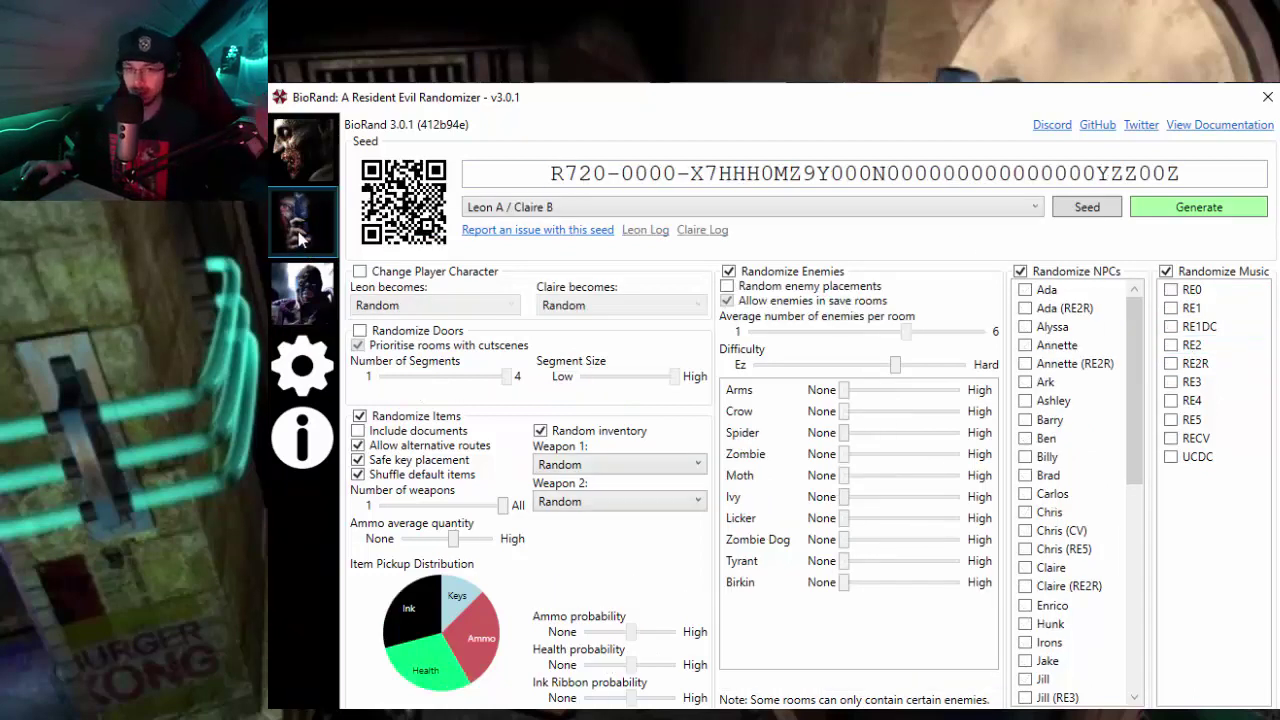
{"action": "left_click", "coordinate": [301, 288]}
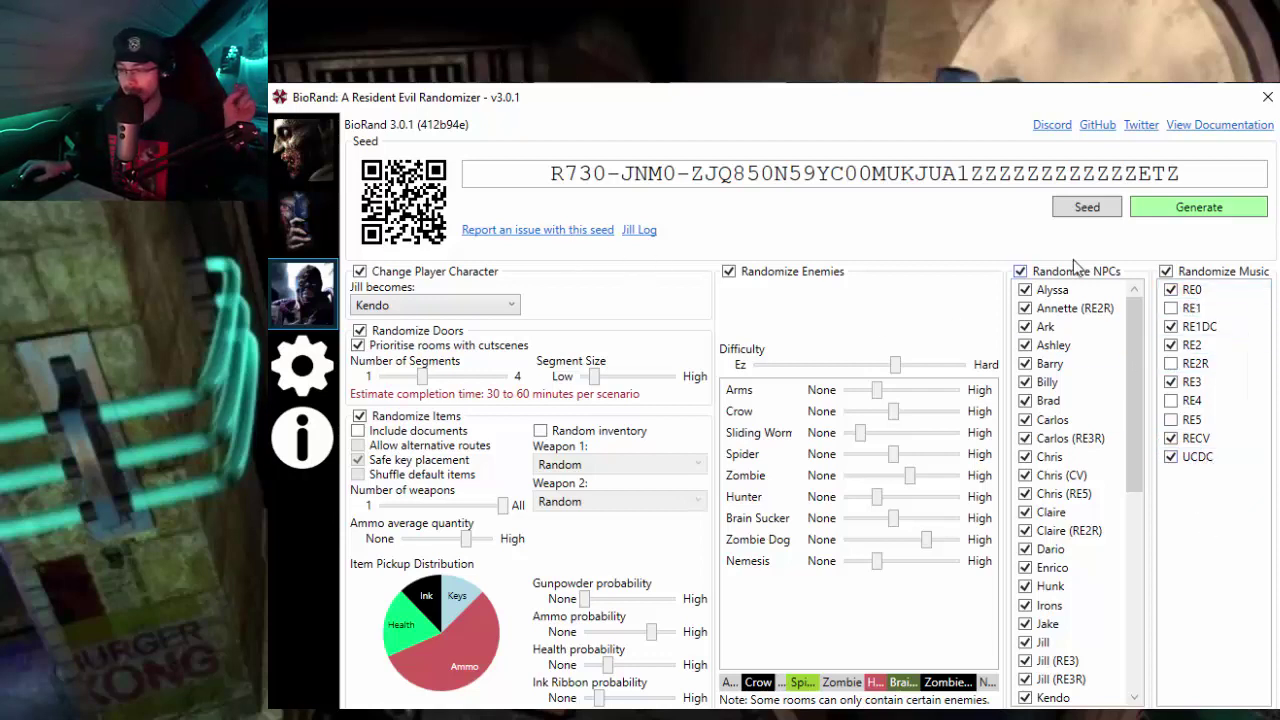
{"action": "mouse_move", "coordinate": [1135, 326]}
{"action": "left_mouse_down"}
{"action": "mouse_move", "coordinate": [1145, 538]}
{"action": "mouse_move", "coordinate": [1128, 330]}
{"action": "left_mouse_up"}
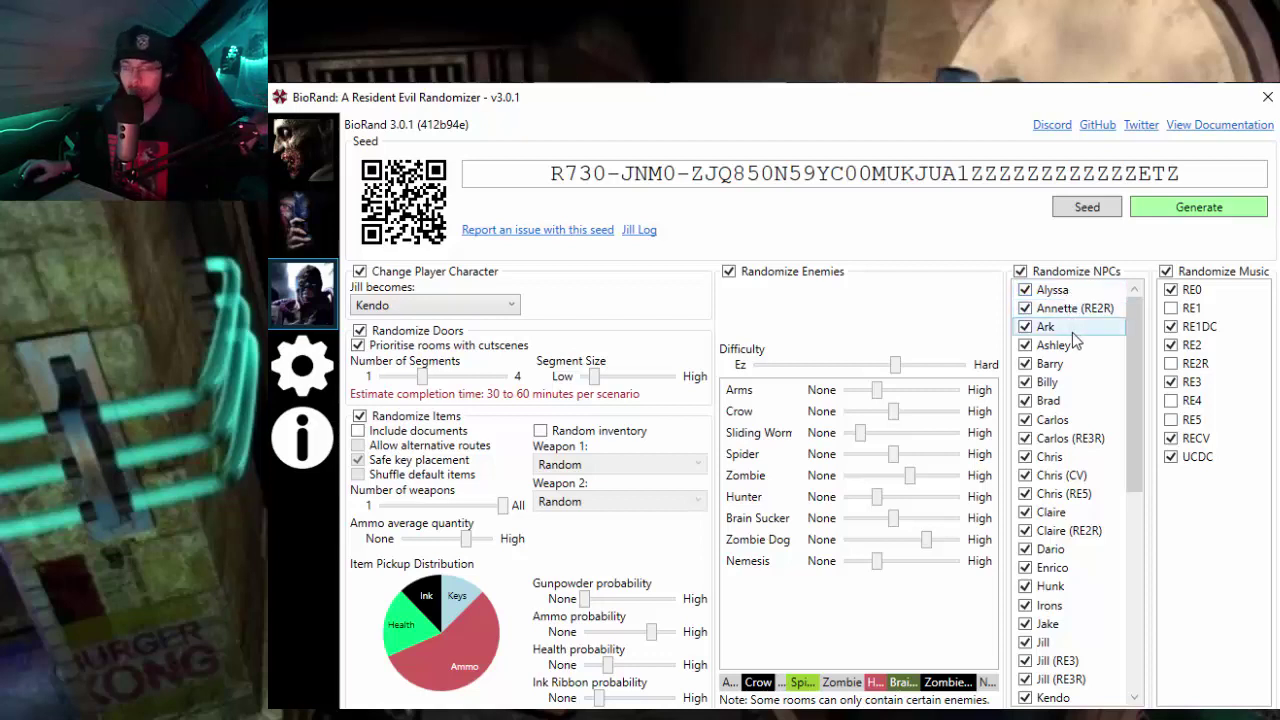
Step: Set Ada as the character that replaces Jill
{"action": "left_click", "coordinate": [440, 305]}
{"action": "scroll", "coordinate": [420, 354], "scroll_direction": "up", "scroll_amount": 1}
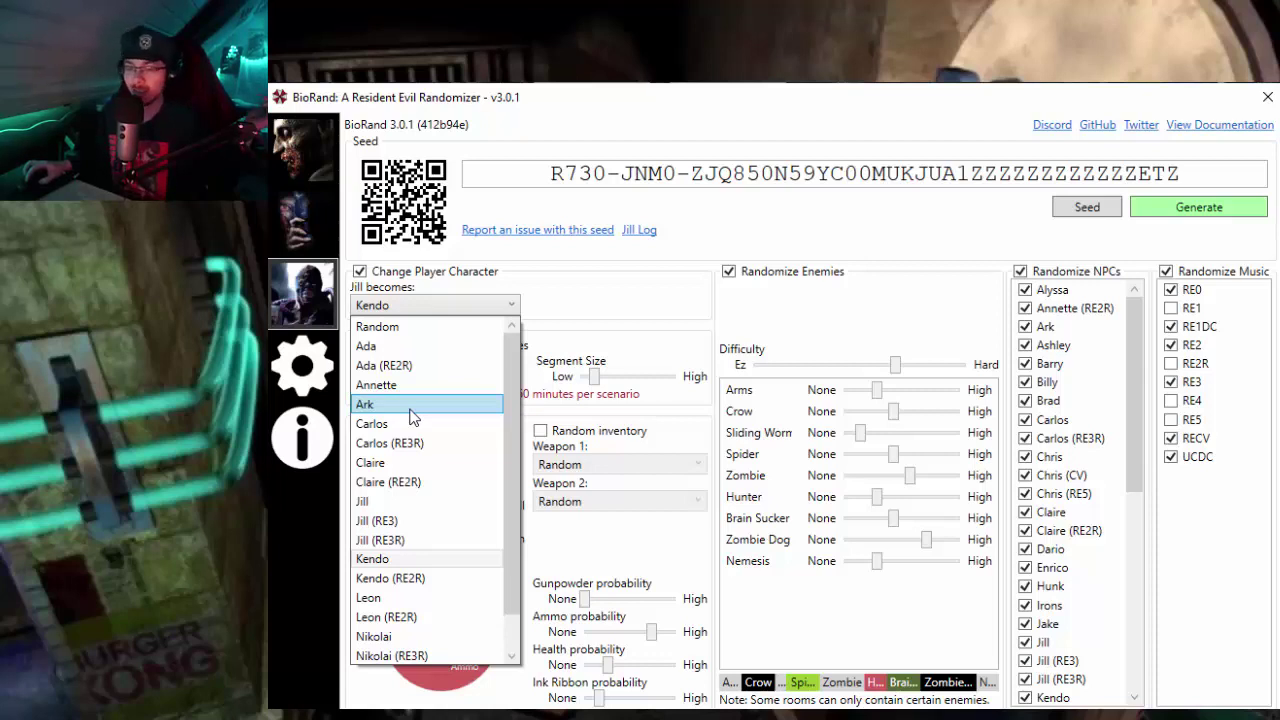
{"action": "left_click", "coordinate": [410, 350]}
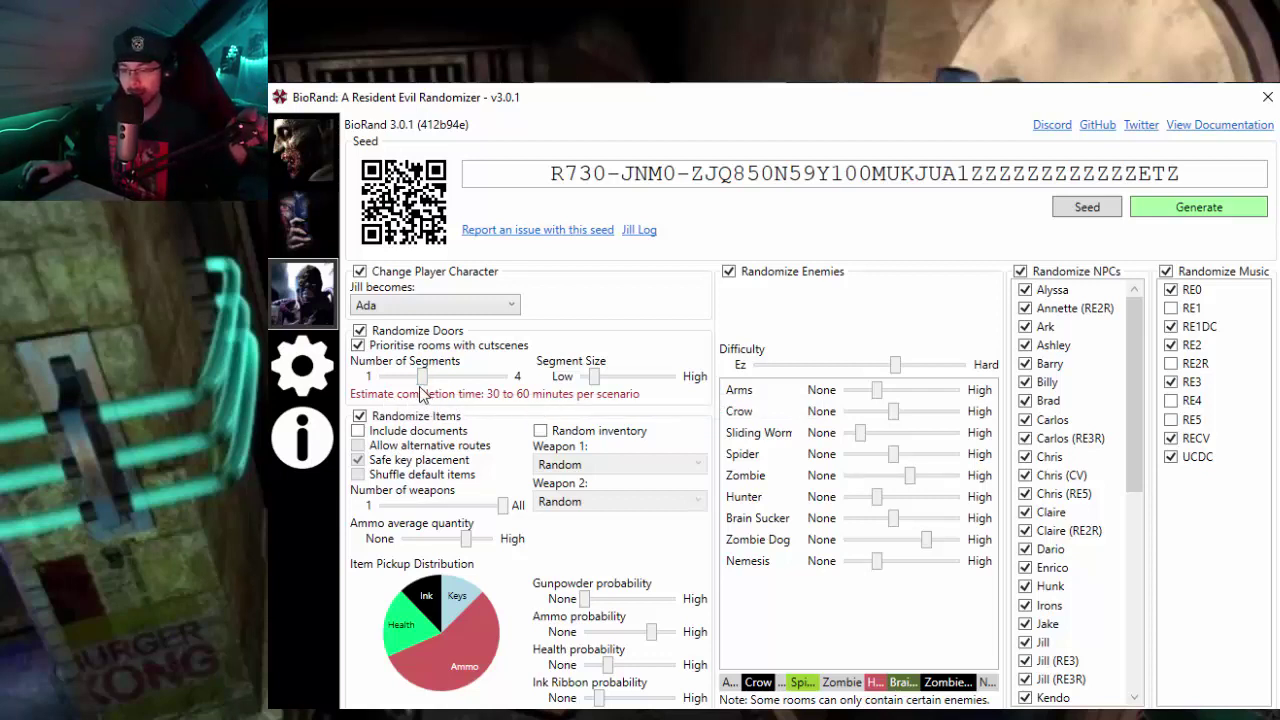
Step: Try different door segment counts and raise the segment size to High, and restore both settings
{"action": "left_click", "coordinate": [470, 376]}
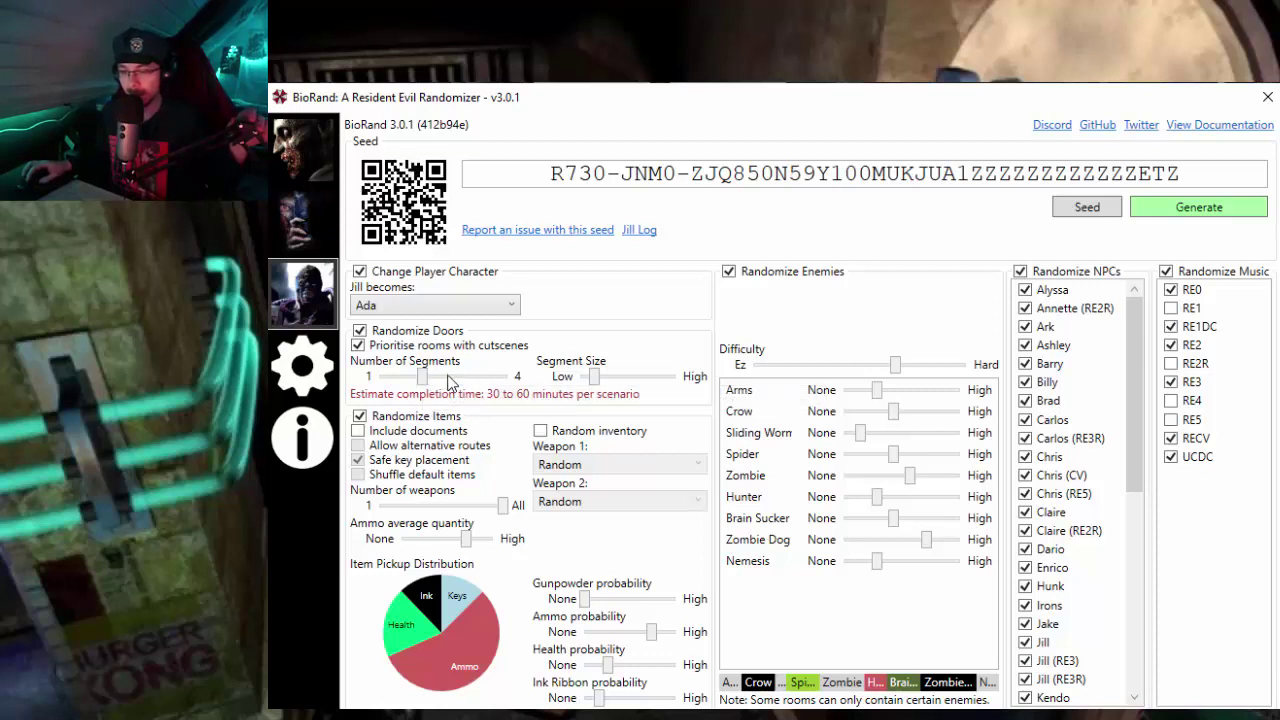
{"action": "left_click", "coordinate": [471, 377]}
{"action": "left_click", "coordinate": [474, 378]}
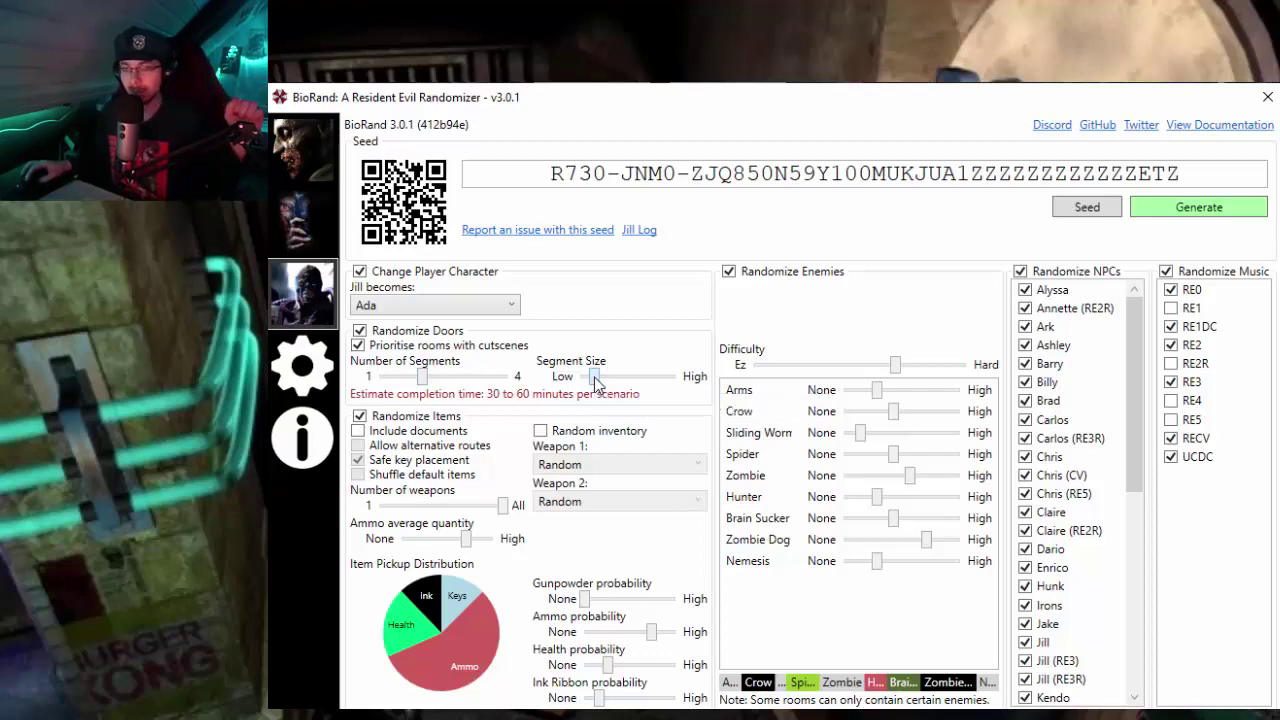
{"action": "left_click_drag", "start_coordinate": [604, 380], "coordinate": [613, 382]}
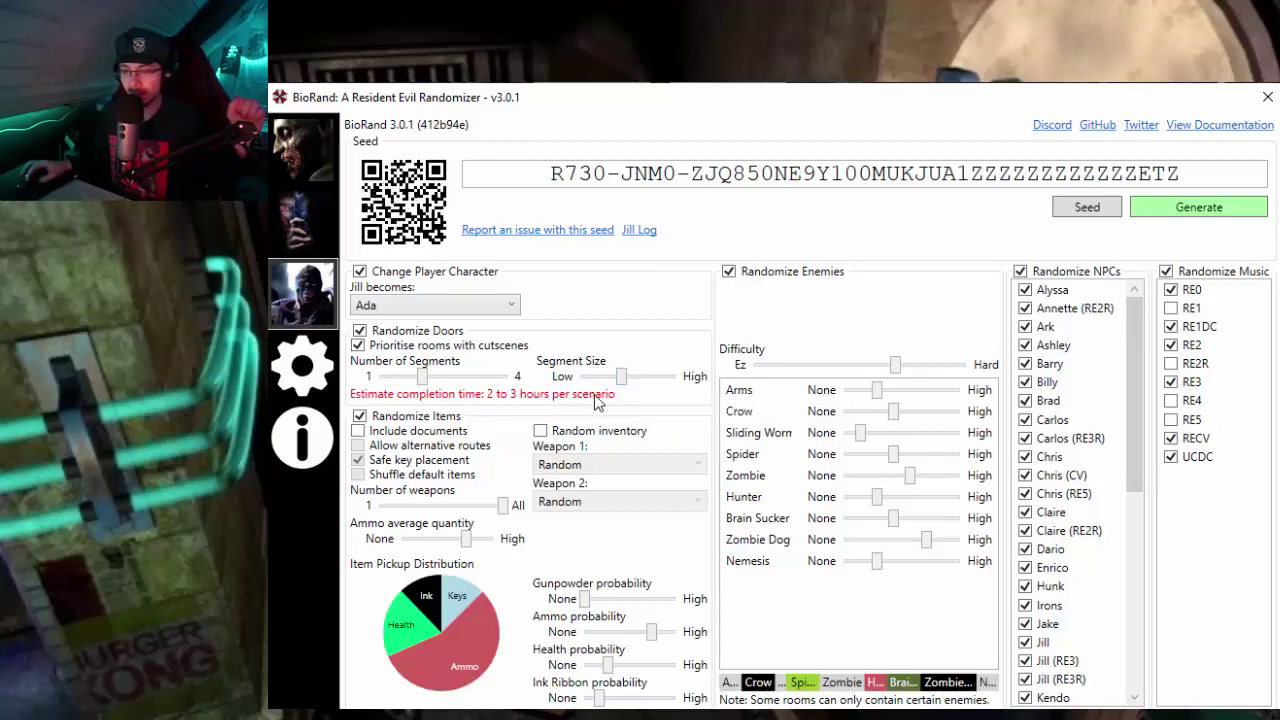
{"action": "left_click", "coordinate": [638, 380]}
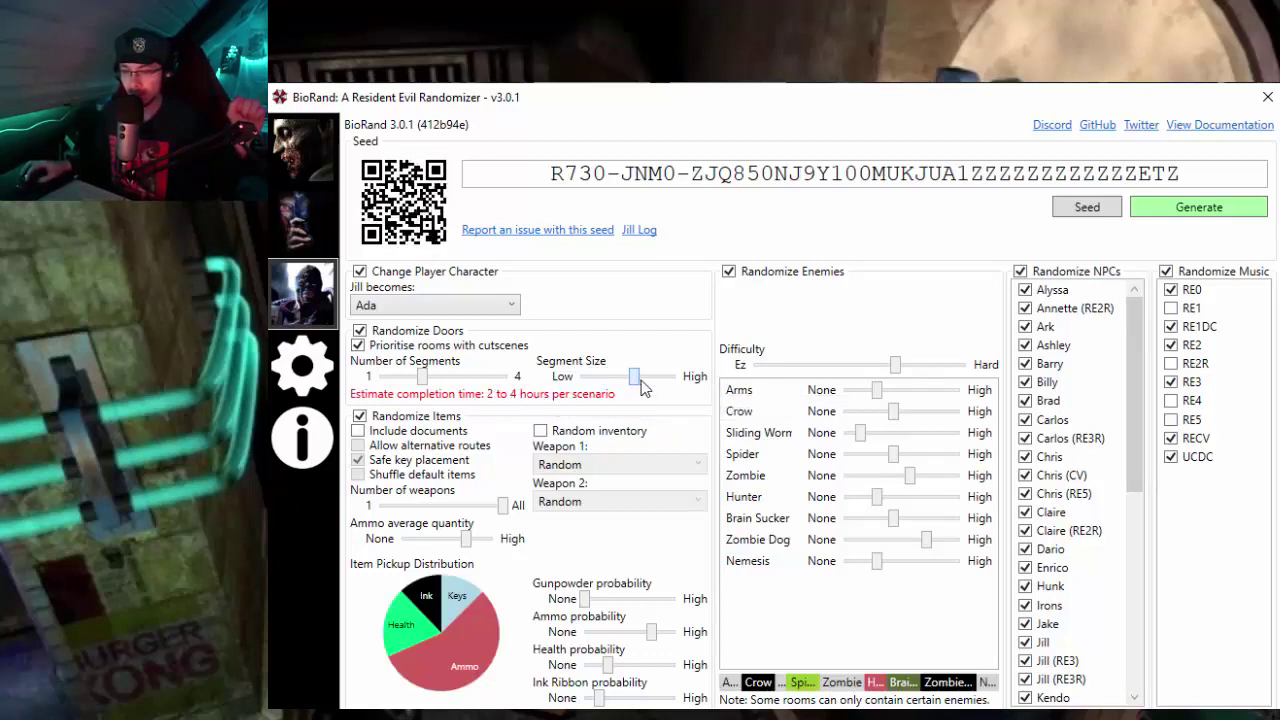
{"action": "left_click", "coordinate": [658, 381]}
{"action": "left_click", "coordinate": [676, 382]}
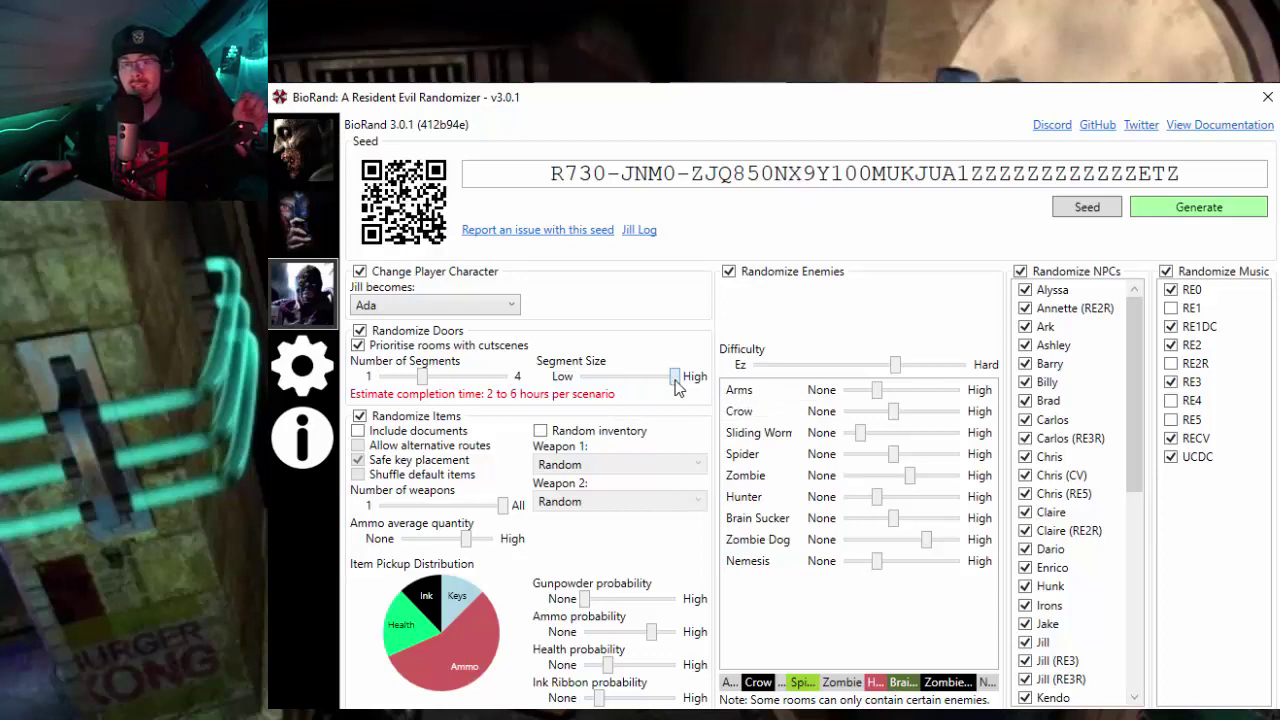
{"action": "left_click", "coordinate": [671, 383]}
{"action": "left_click_drag", "start_coordinate": [671, 385], "coordinate": [610, 387]}
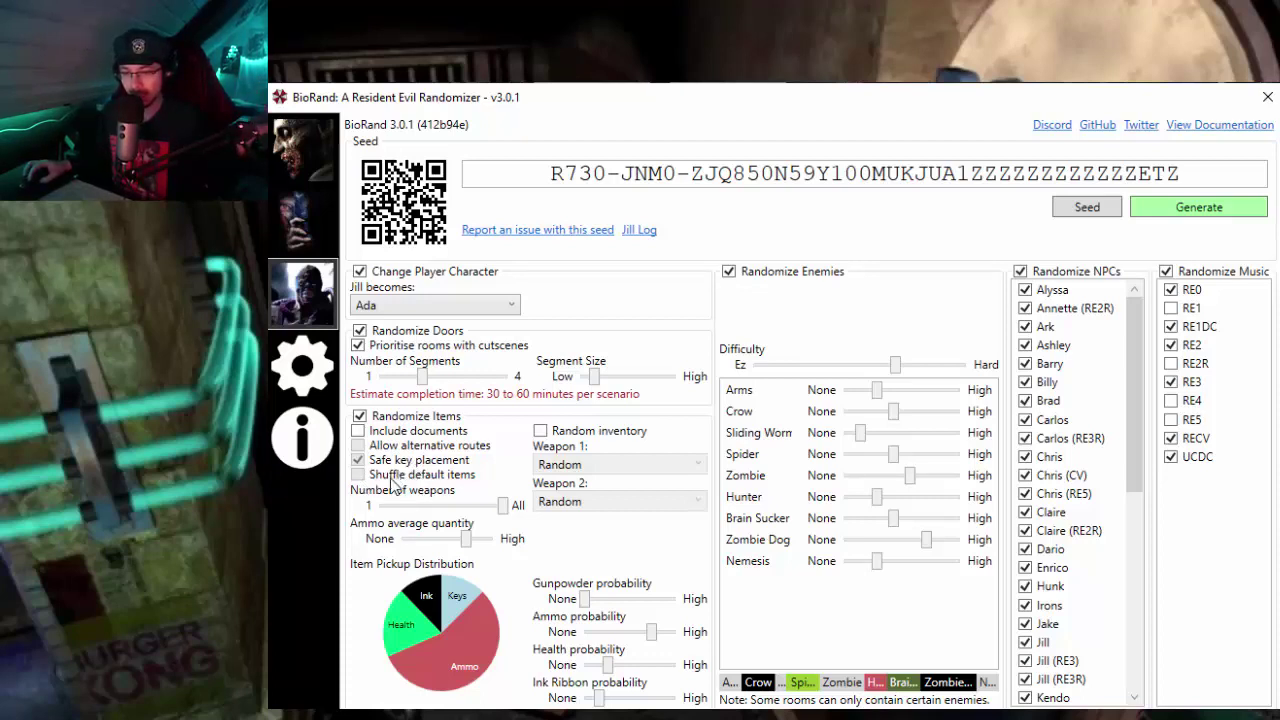
Step: Turn door randomization off to check the item options, and turn it back on
{"action": "left_click", "coordinate": [390, 331]}
{"action": "left_click", "coordinate": [390, 331]}
{"action": "left_click", "coordinate": [390, 331]}
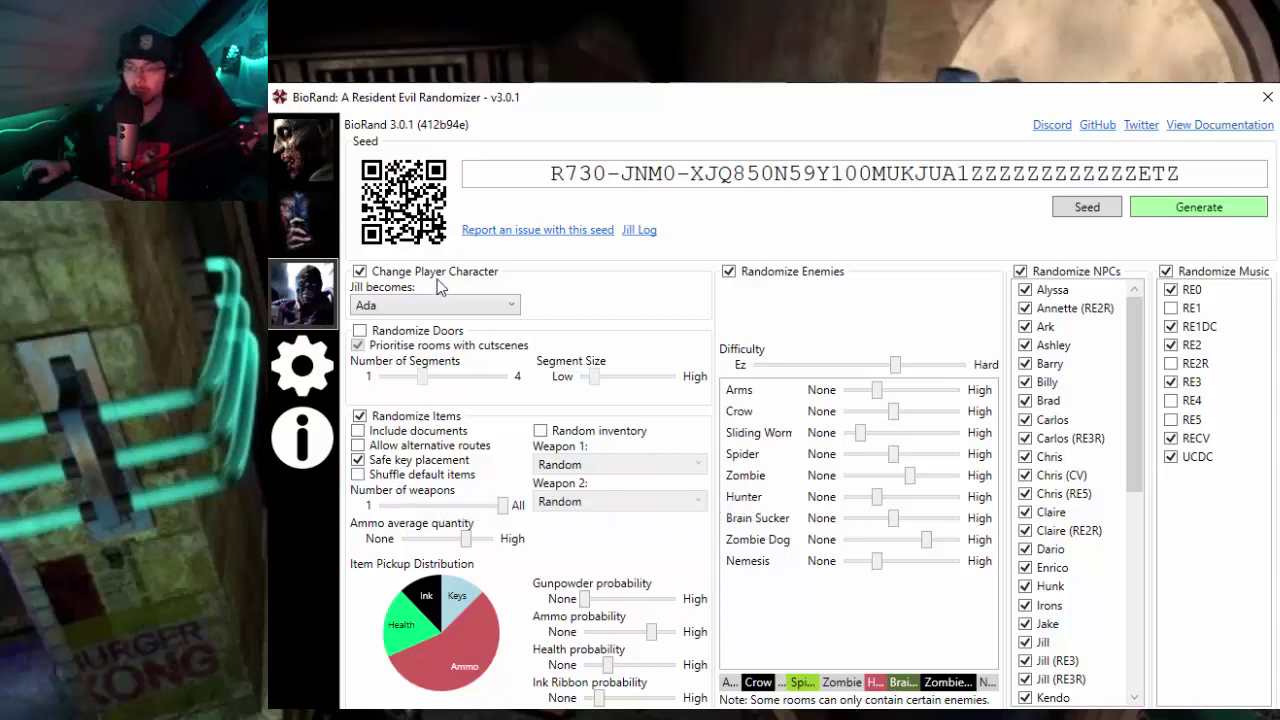
{"action": "left_click", "coordinate": [398, 332]}
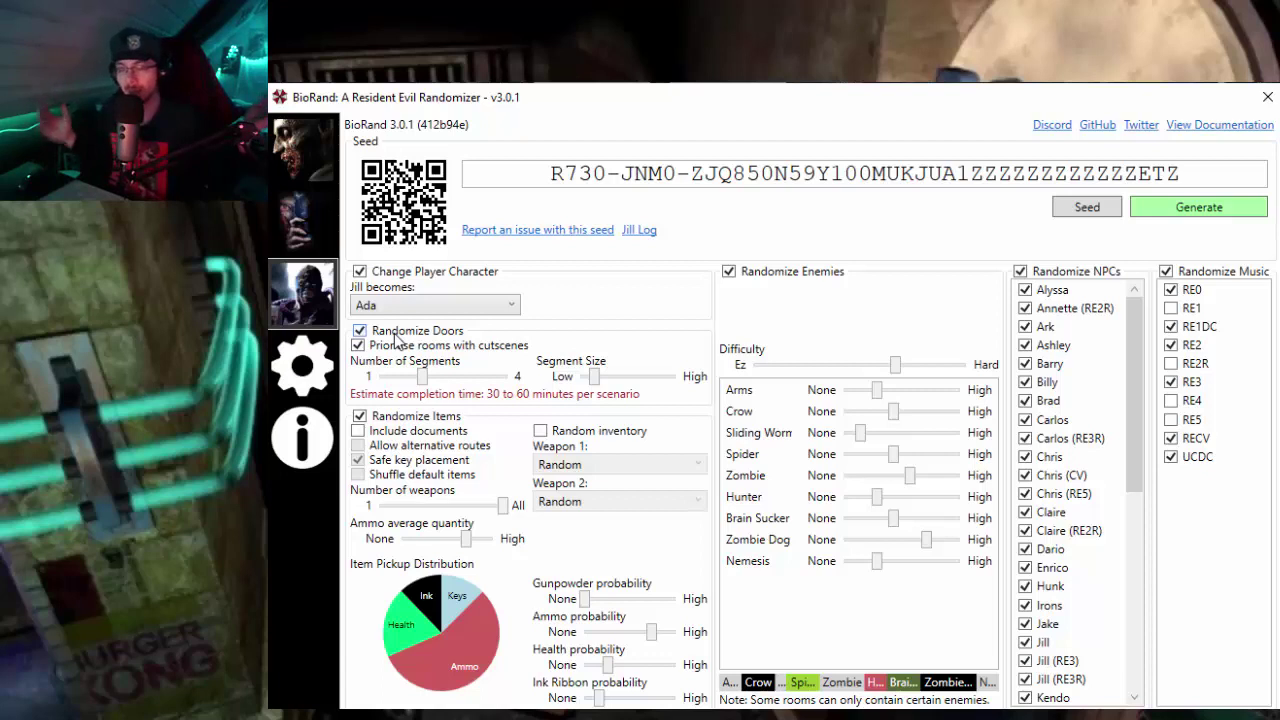
Step: Enable random inventory, view the Weapon 1 choices, and disable random inventory again
{"action": "left_click", "coordinate": [590, 437]}
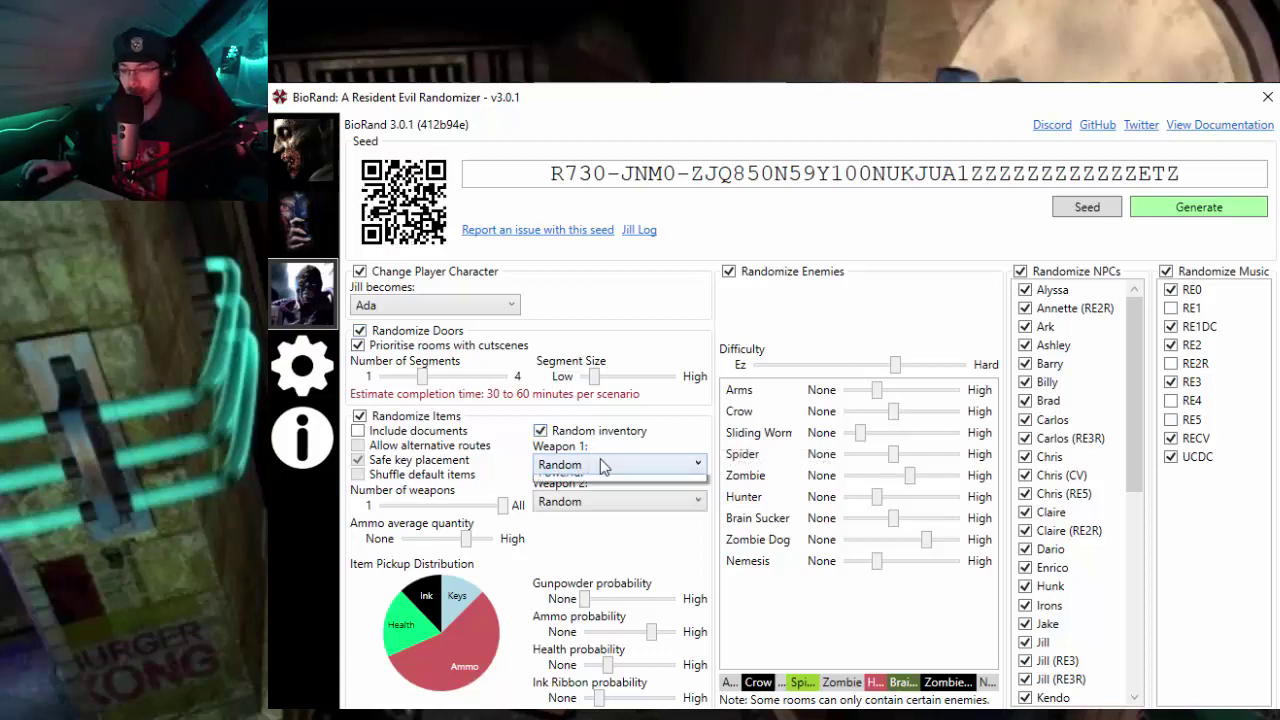
{"action": "left_click", "coordinate": [603, 467]}
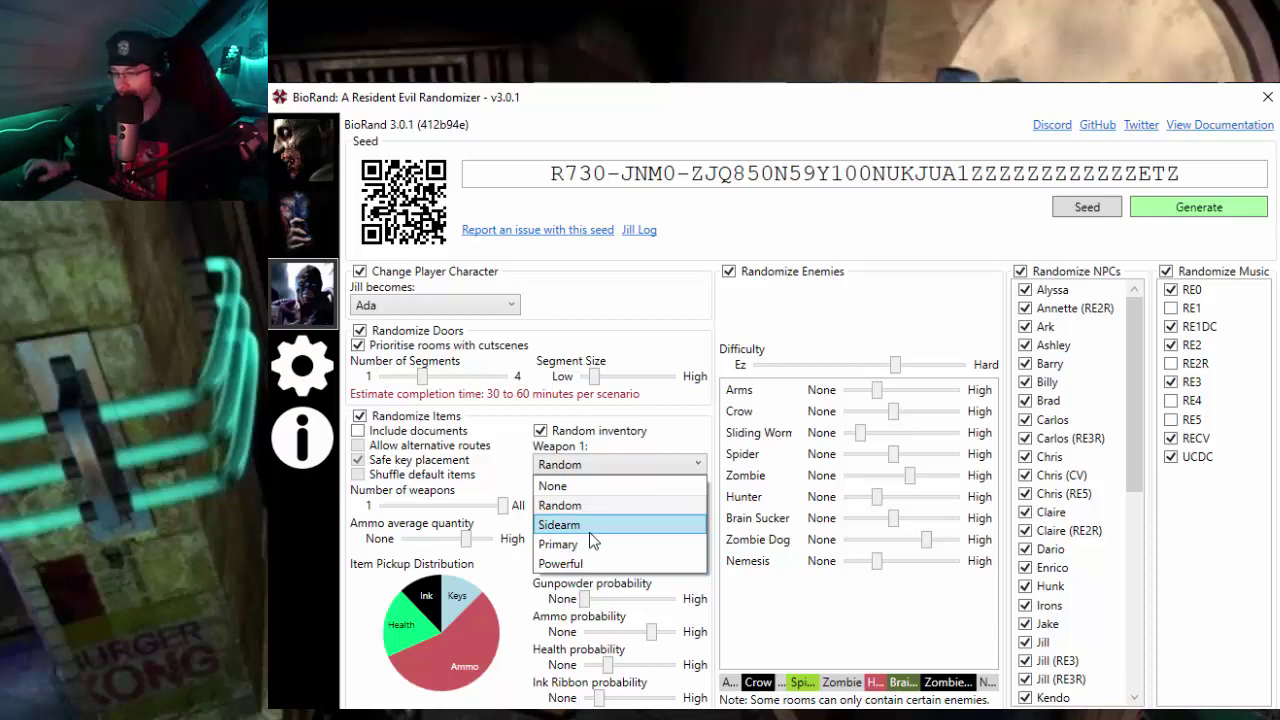
{"action": "left_click", "coordinate": [580, 466]}
{"action": "left_click", "coordinate": [569, 430]}
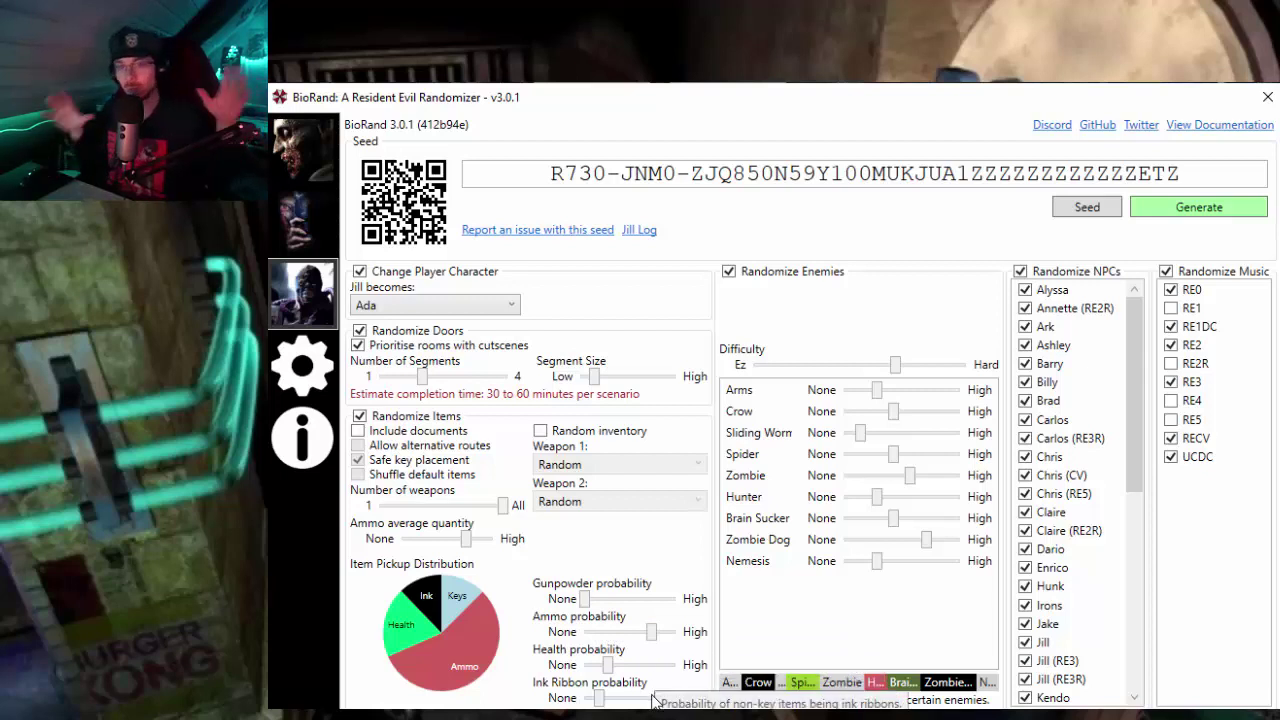
Step: Raise the ink ribbon probability slightly and lower the amount of Arms enemies
{"action": "left_click_drag", "start_coordinate": [601, 703], "coordinate": [603, 700]}
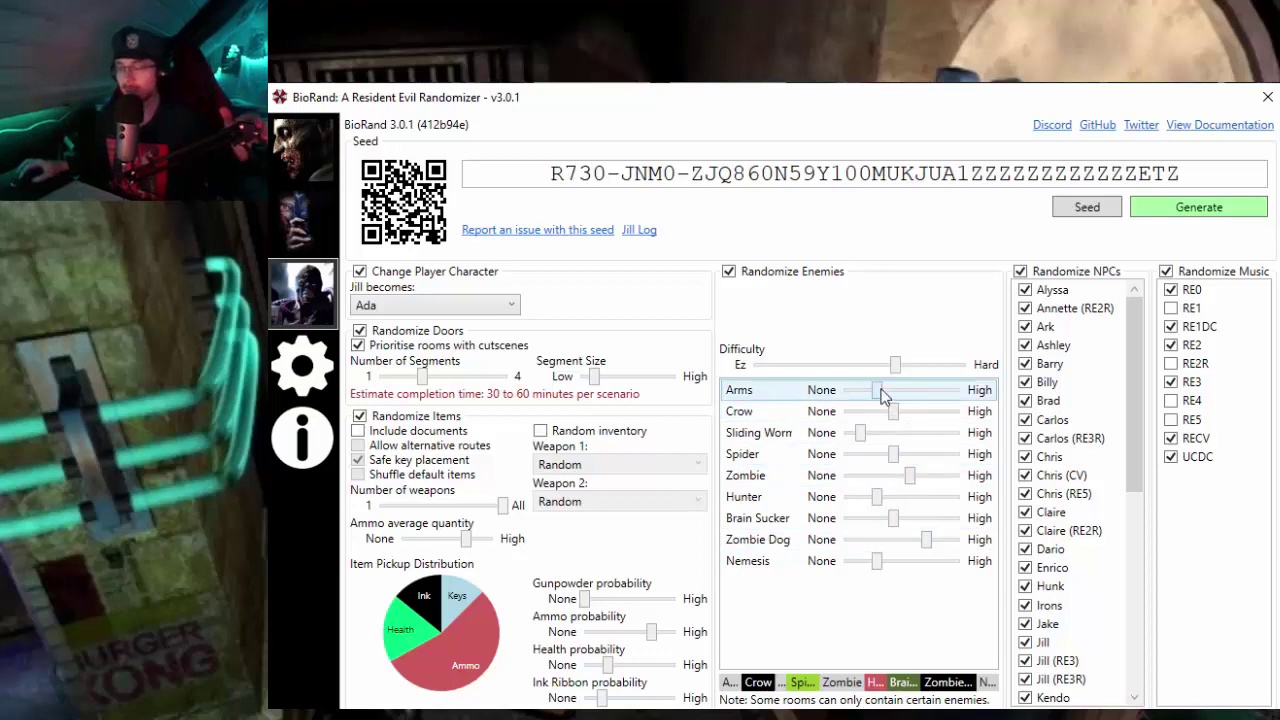
{"action": "scroll", "coordinate": [899, 395], "scroll_direction": "down", "scroll_amount": 3}
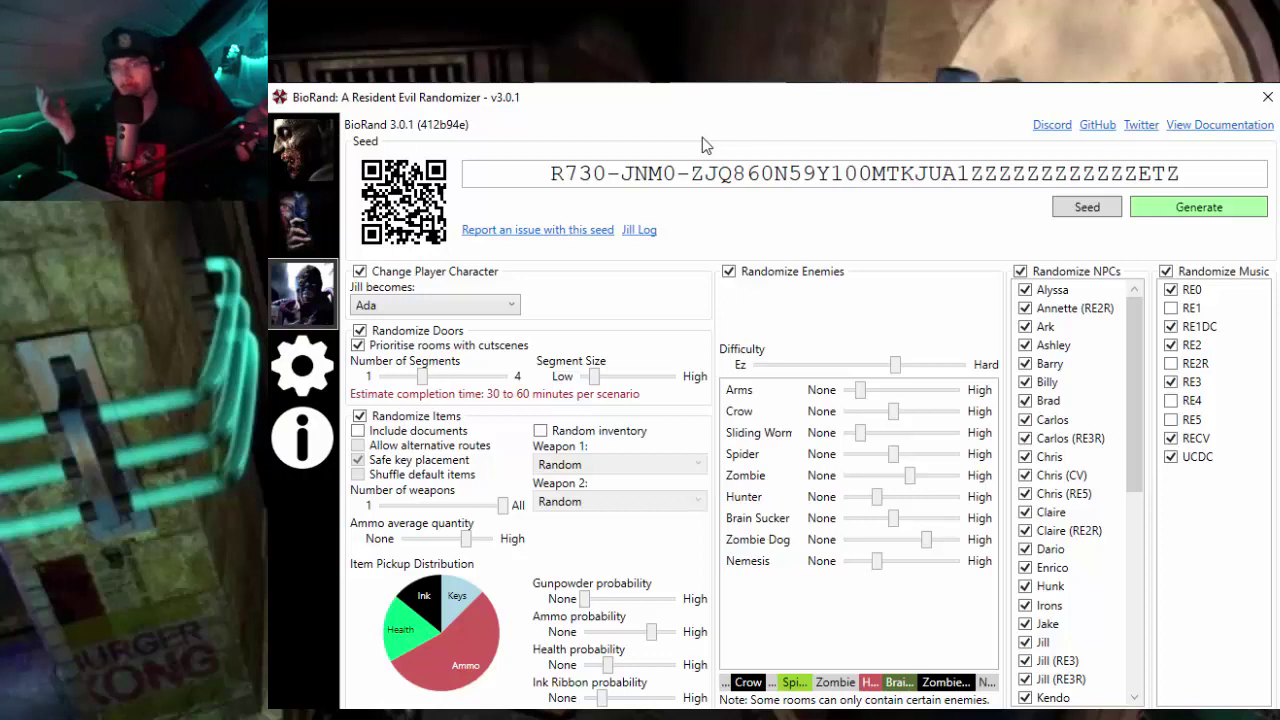
{"action": "key", "text": "alt+Tab"}
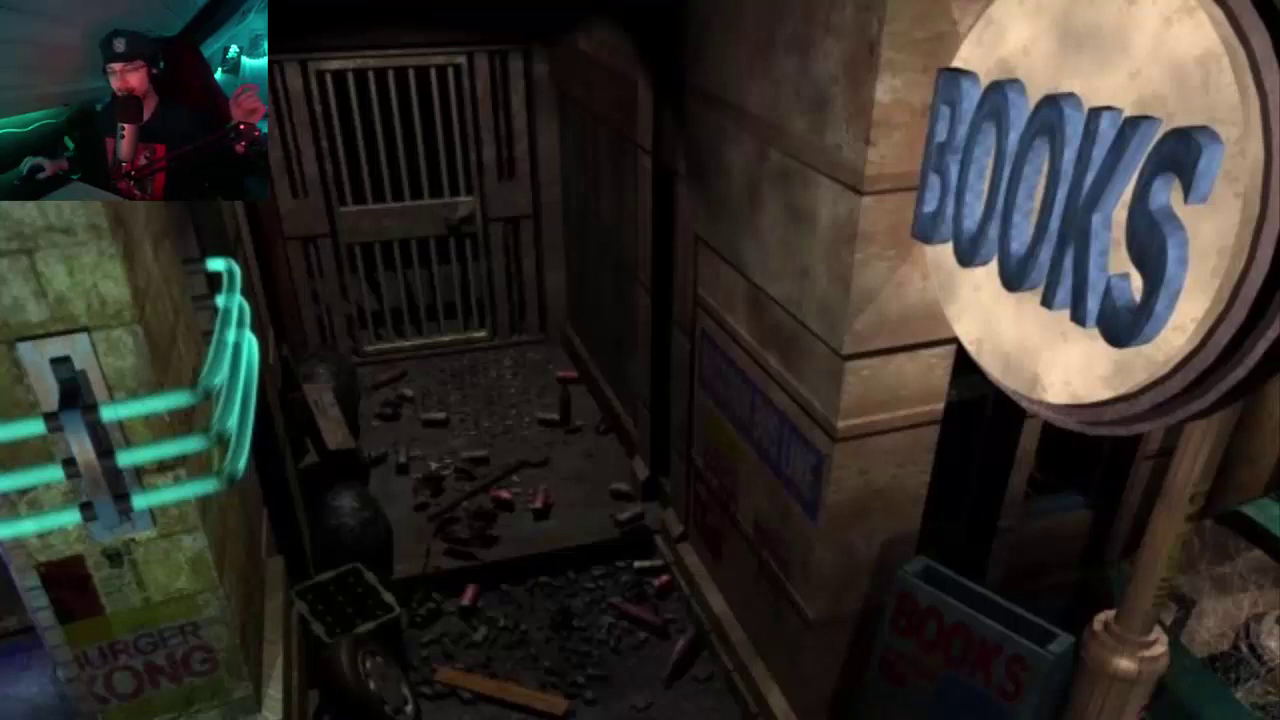
{"action": "key", "text": "alt+Tab"}
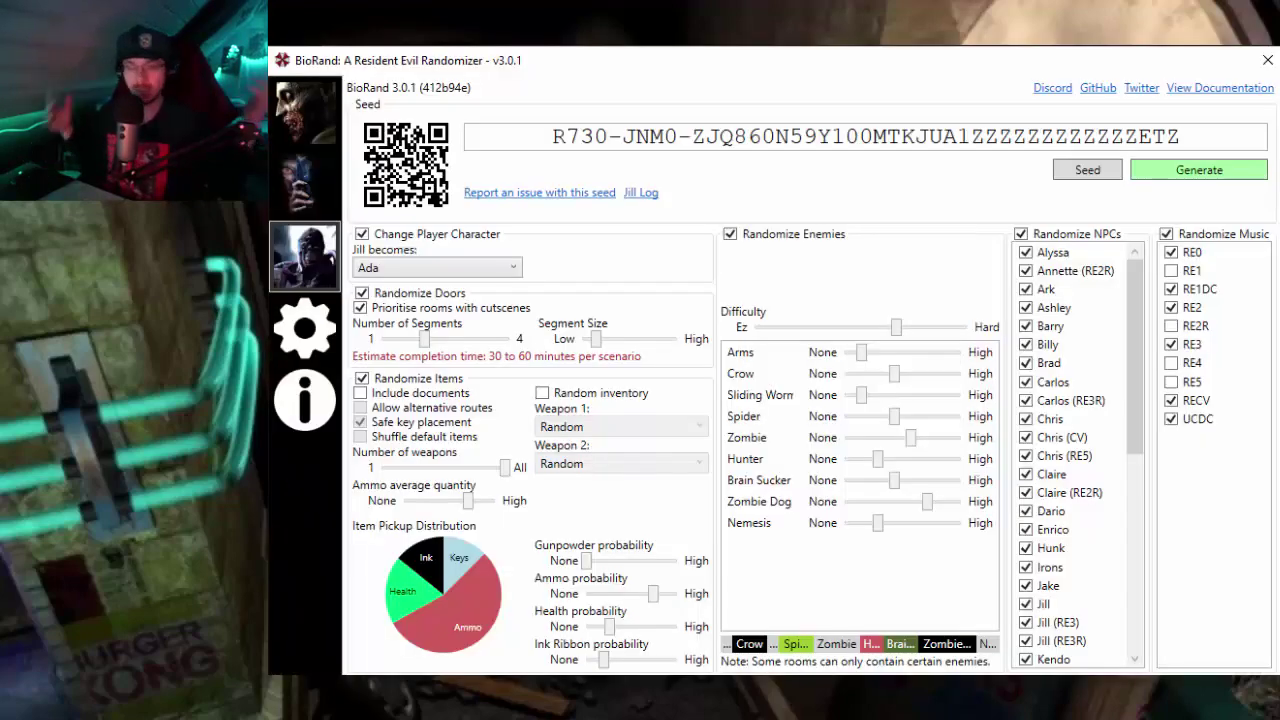
Step: View the BioRand contributors list and return to the Resident Evil 3 settings
{"action": "left_click", "coordinate": [305, 385]}
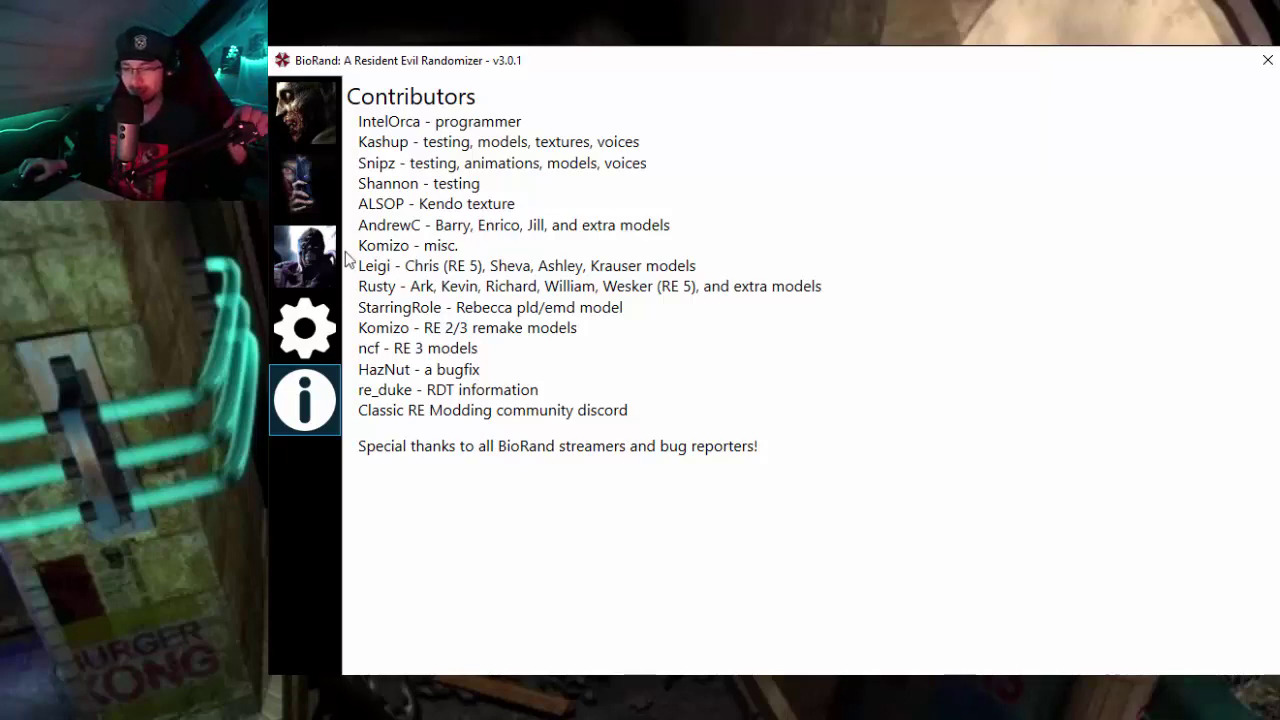
{"action": "left_click", "coordinate": [312, 284]}
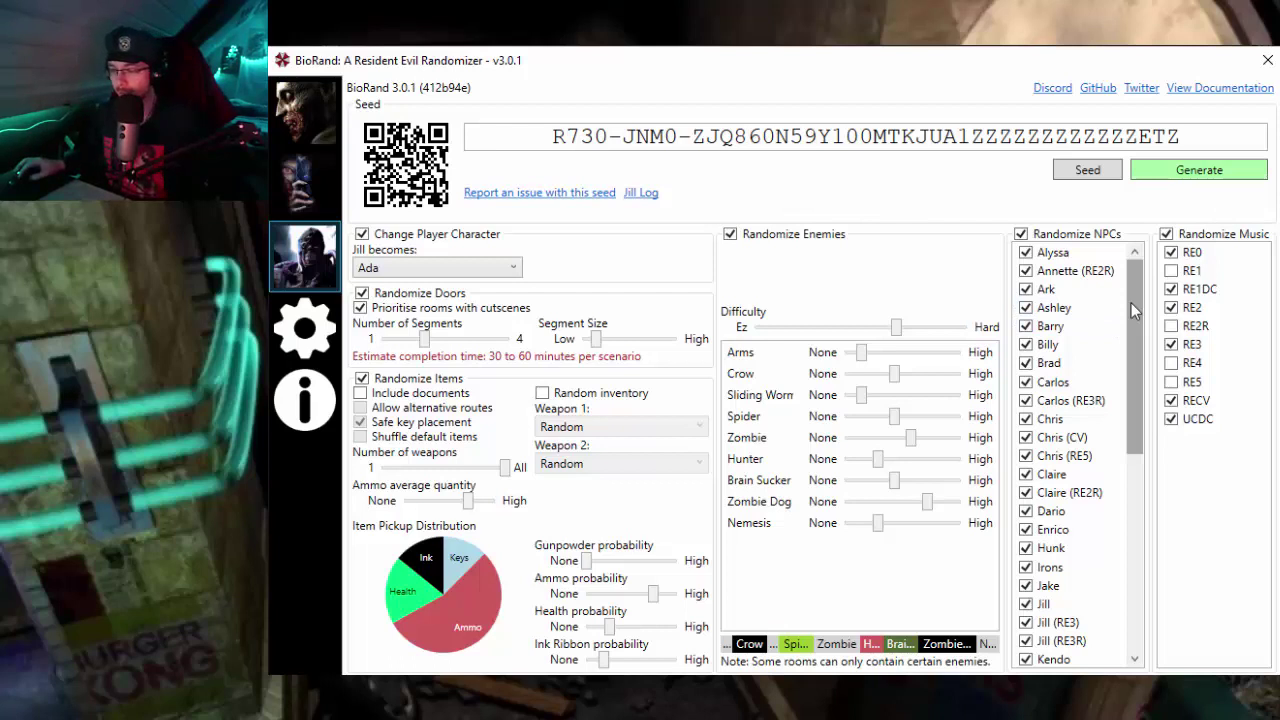
Step: Examine more of the NPC list and the replacement characters available for Jill, keeping Ada
{"action": "scroll", "coordinate": [1100, 545], "scroll_direction": "down", "scroll_amount": 1}
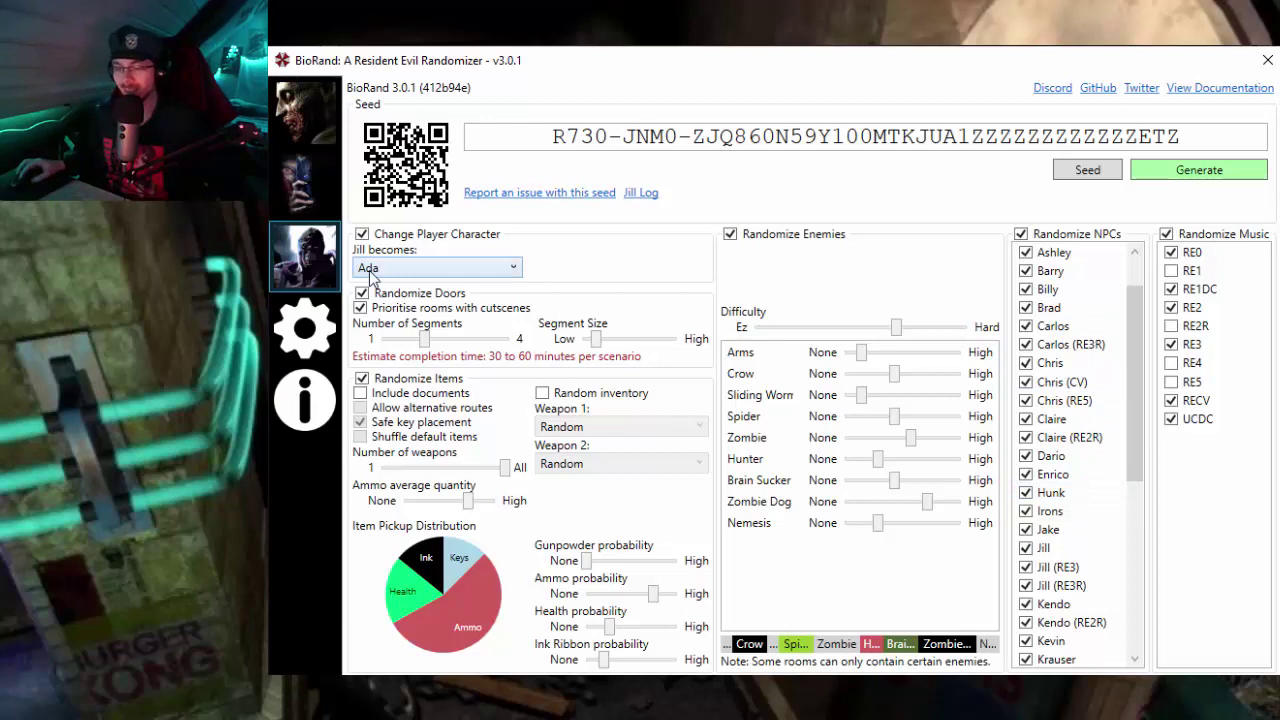
{"action": "left_click", "coordinate": [424, 267]}
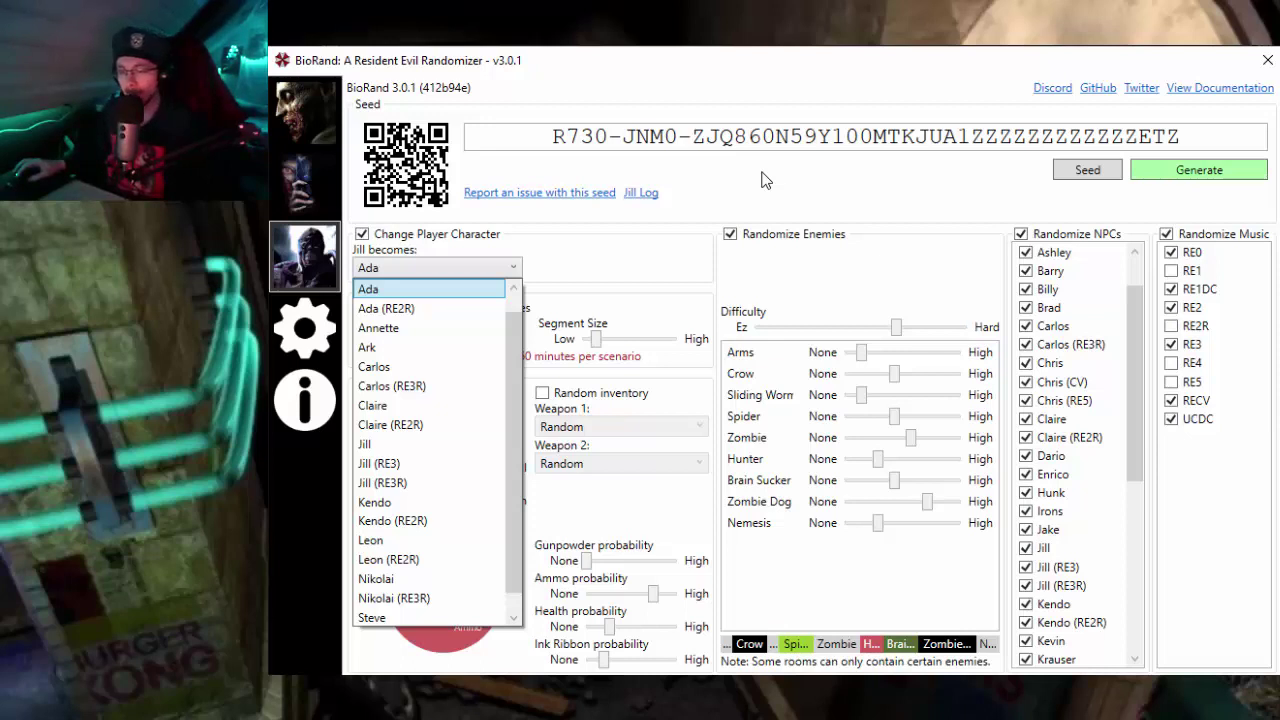
{"action": "key", "text": "Escape"}
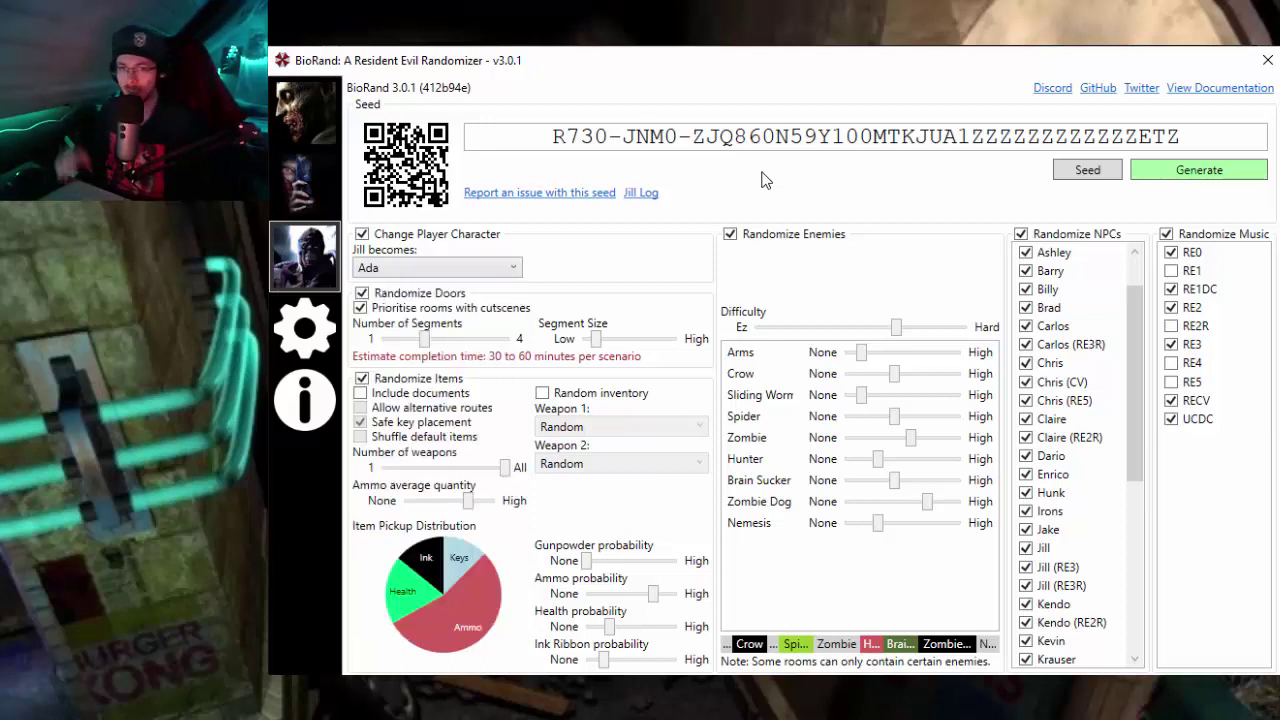